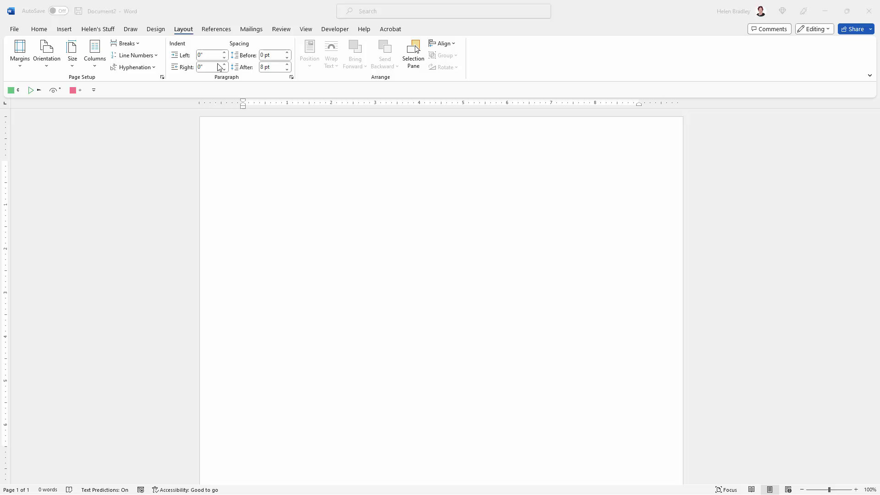
# Draw a text box in the upper half of the page, type 'TEXT BOX', and select its text
pyautogui.click(64, 30)
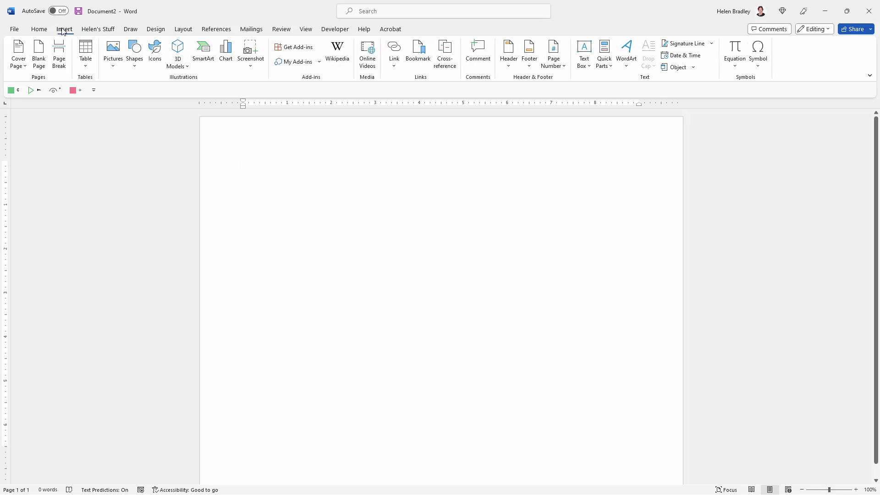
pyautogui.click(590, 69)
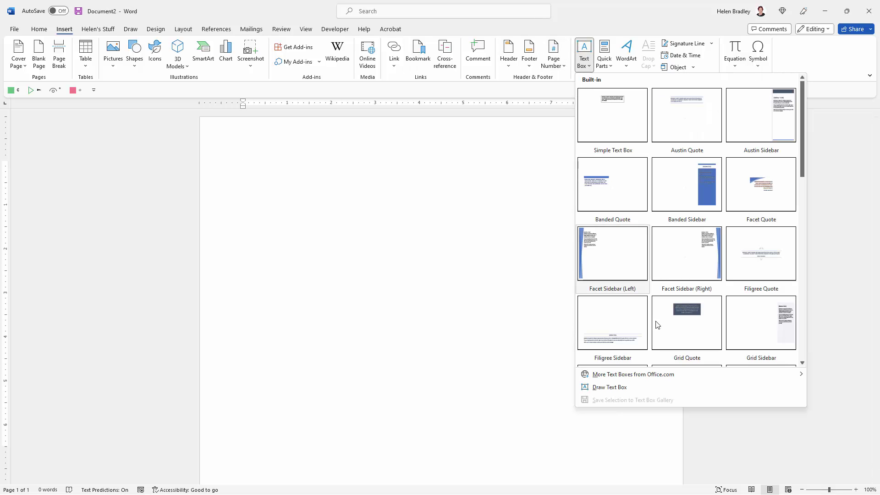
pyautogui.click(610, 391)
pyautogui.moveTo(287, 223)
pyautogui.mouseDown()
pyautogui.moveTo(362, 257)
pyautogui.moveTo(452, 278)
pyautogui.mouseUp()
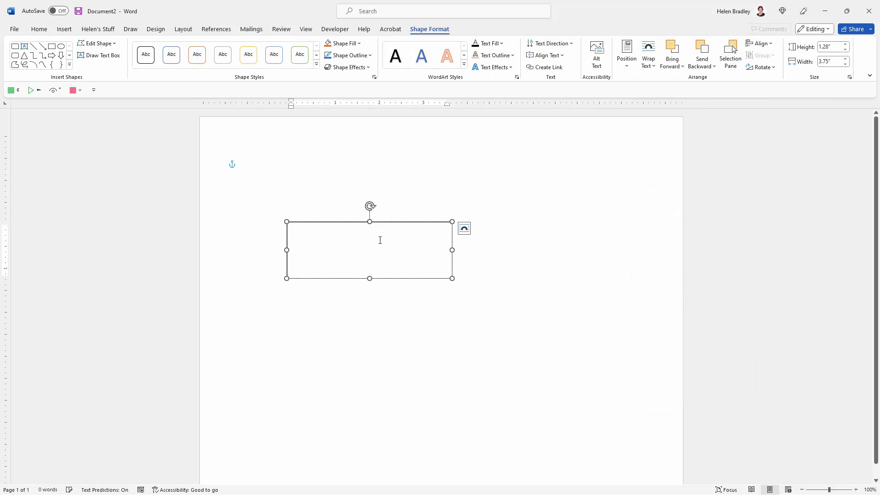
pyautogui.write('T')
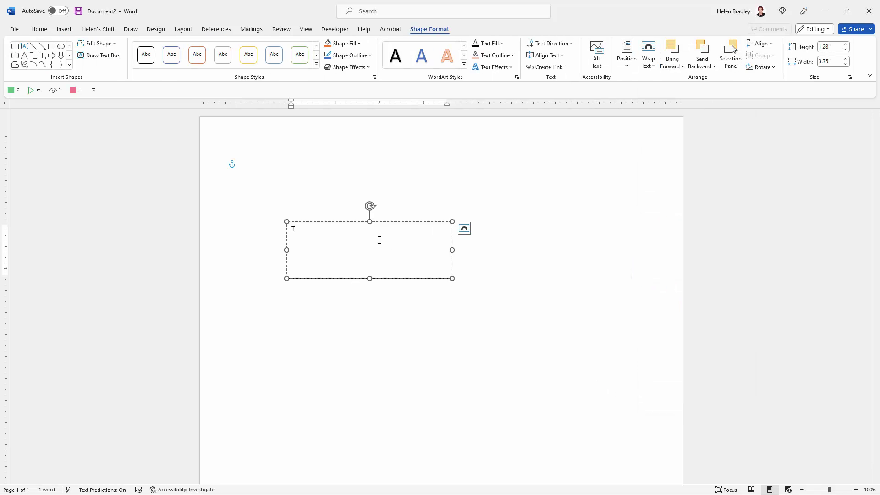
pyautogui.write('EXT BOX')
pyautogui.hotkey('ctrl', 'a')
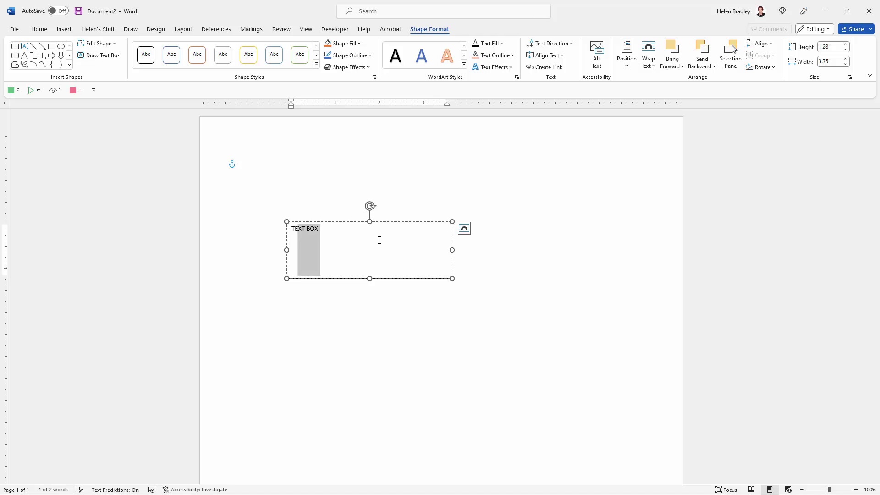
# Set the TEXT BOX words to 48 pt and apply the blue gradient outline text effect
pyautogui.click(39, 29)
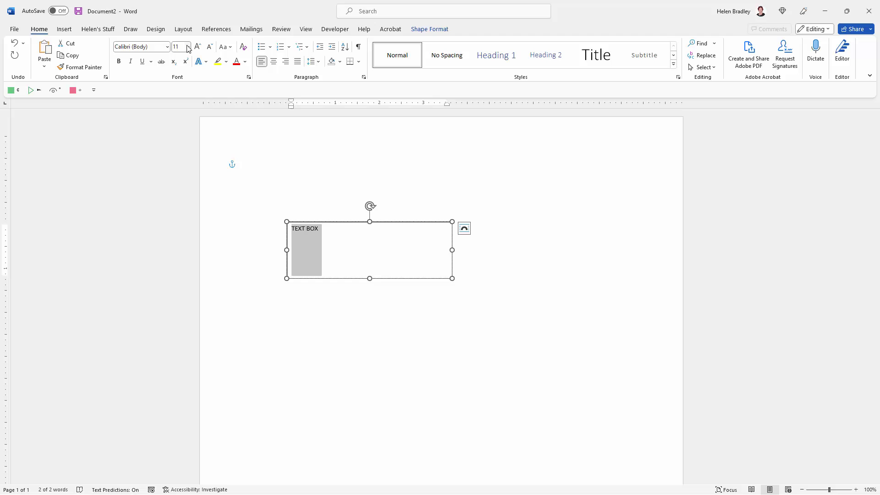
pyautogui.click(188, 46)
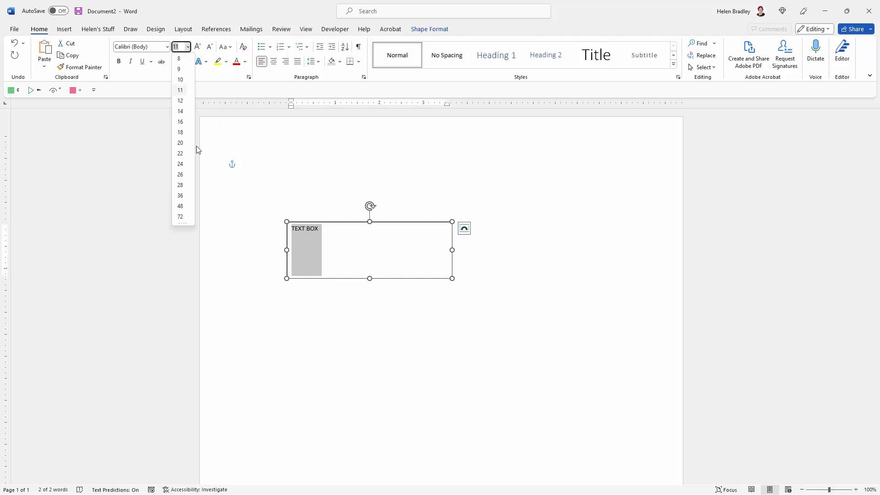
pyautogui.click(180, 206)
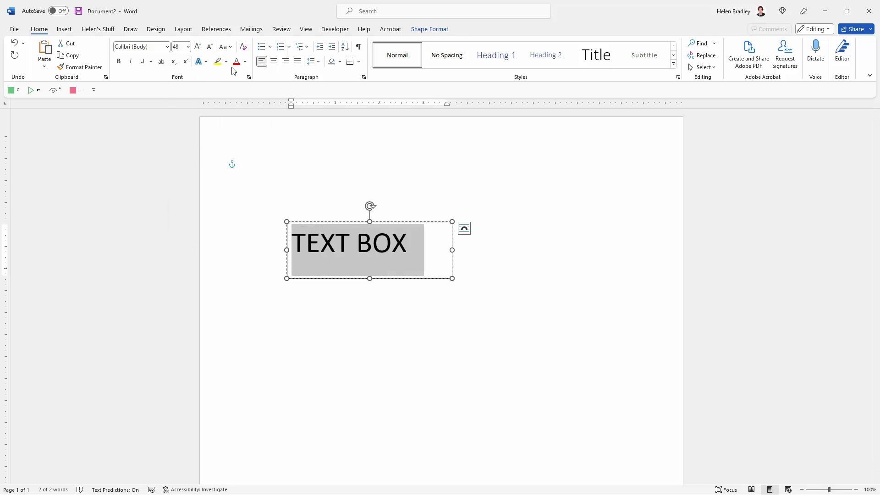
pyautogui.click(205, 62)
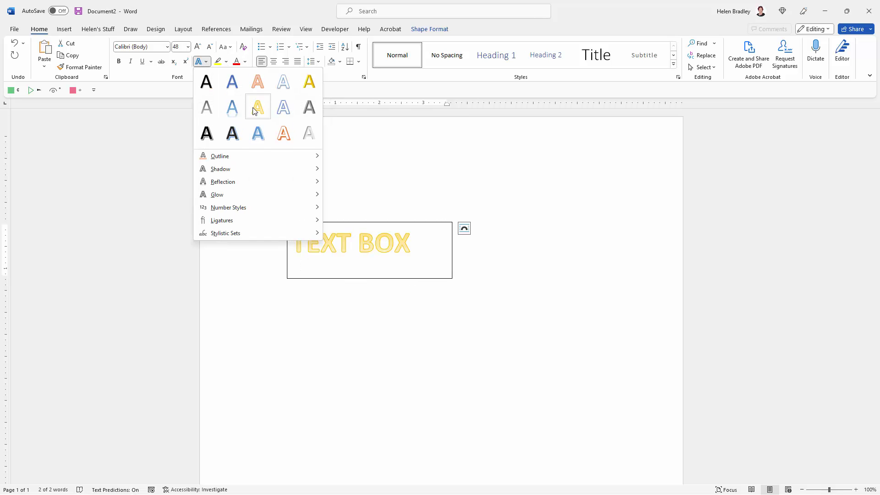
pyautogui.click(259, 132)
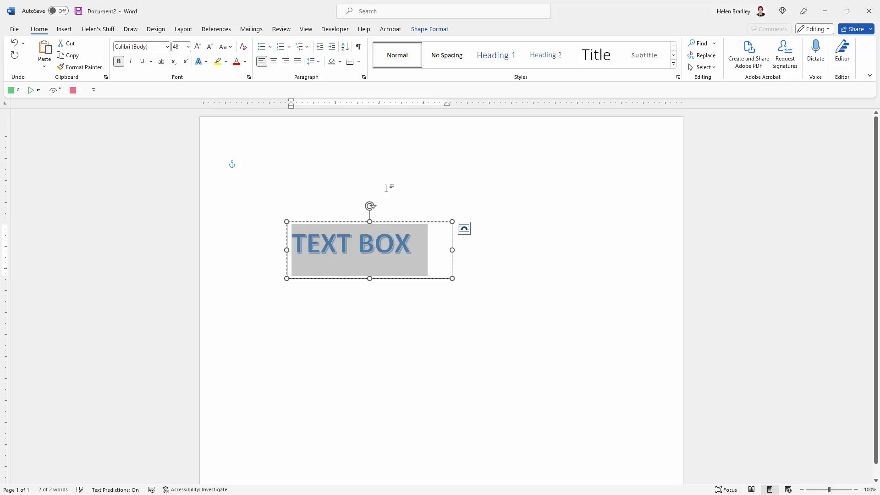
# Try rotating the text box by its handle, undoing the unsatisfactory angles
pyautogui.click(475, 270)
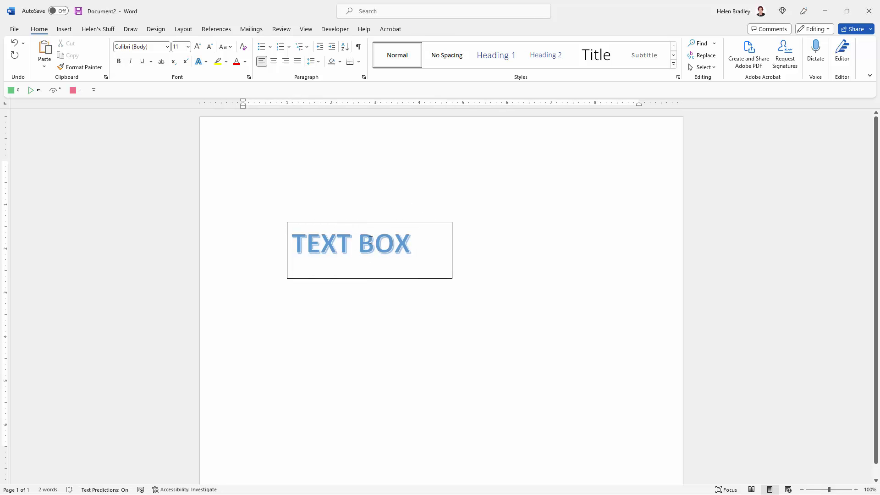
pyautogui.click(371, 239)
pyautogui.moveTo(370, 206); pyautogui.dragTo(329, 240)
pyautogui.hotkey('ctrl', 'z')
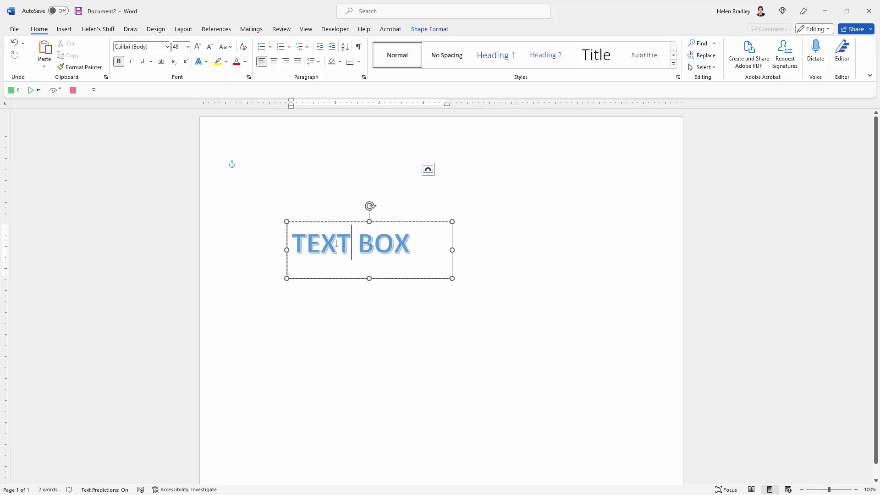
pyautogui.moveTo(370, 206); pyautogui.dragTo(407, 275)
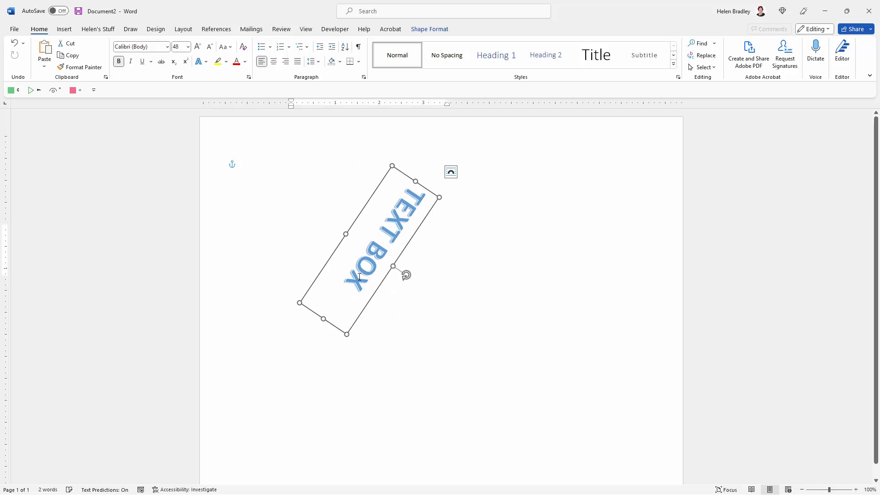
pyautogui.click(491, 366)
pyautogui.hotkey('ctrl', 'z')
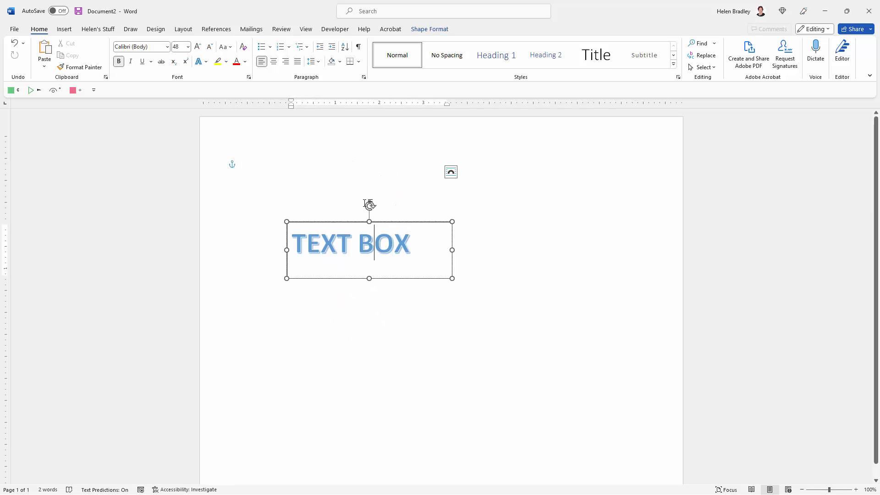
# Rotate the text box steeply, about 120°, so TEXT BOX runs diagonally down the page
pyautogui.moveTo(369, 204); pyautogui.dragTo(357, 289)
pyautogui.click(487, 338)
pyautogui.hotkey('ctrl', 'z')
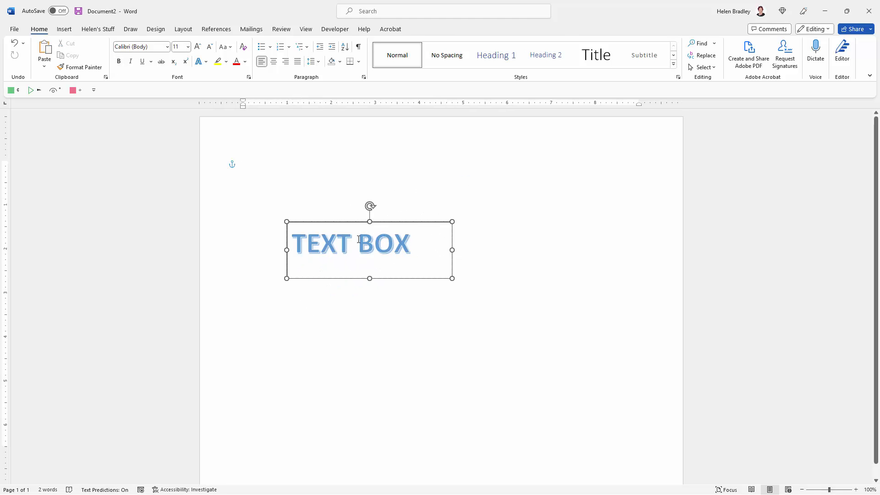
pyautogui.moveTo(370, 205); pyautogui.dragTo(336, 222)
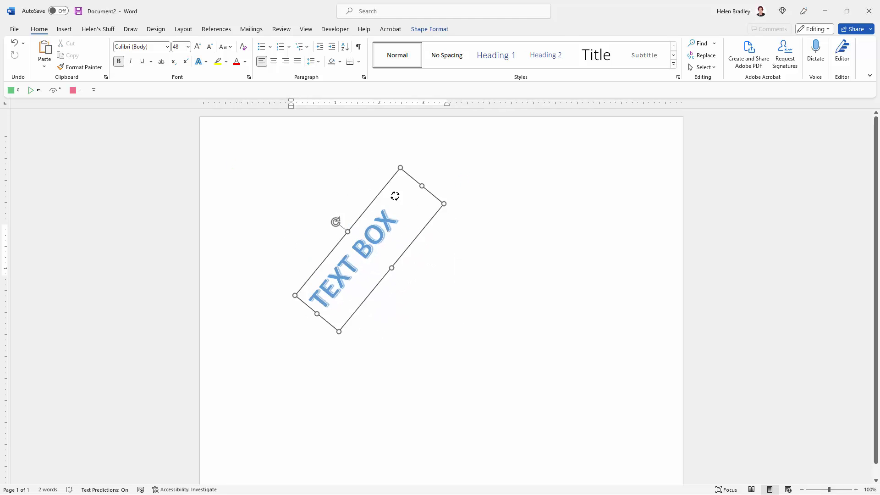
pyautogui.moveTo(395, 196); pyautogui.dragTo(381, 299)
pyautogui.click(517, 345)
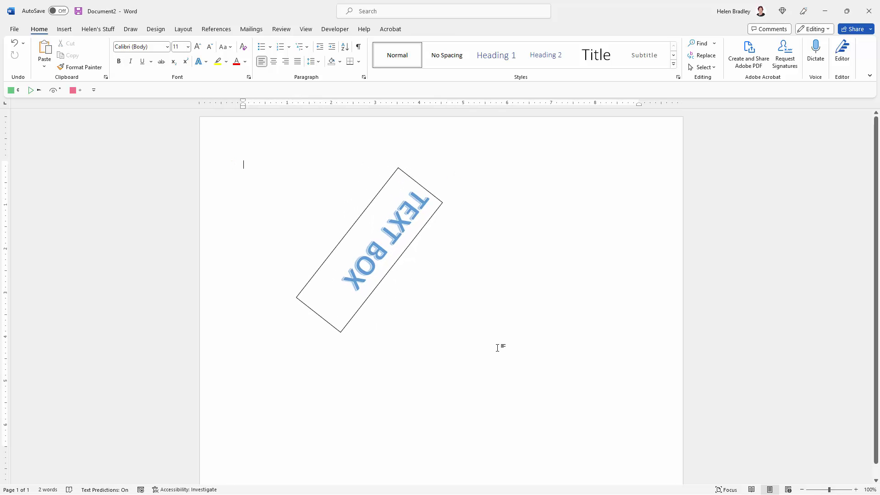
# Set the text box's Shape Outline to No Outline
pyautogui.click(385, 277)
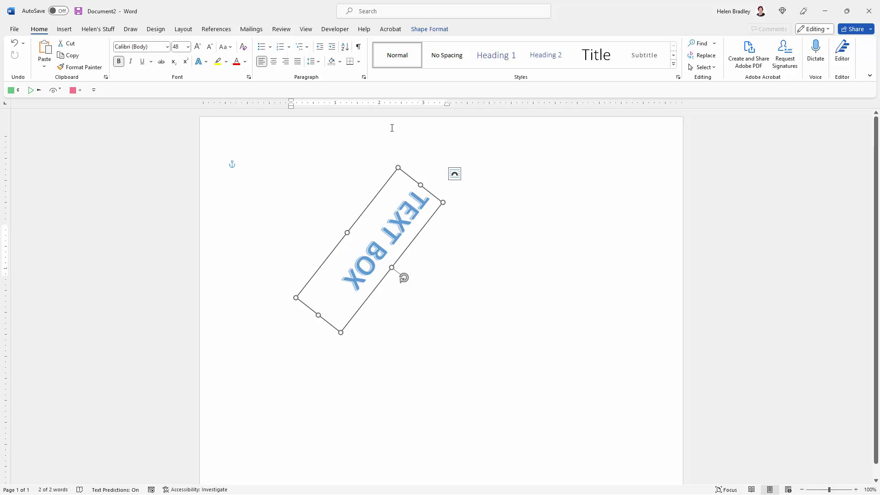
pyautogui.click(427, 30)
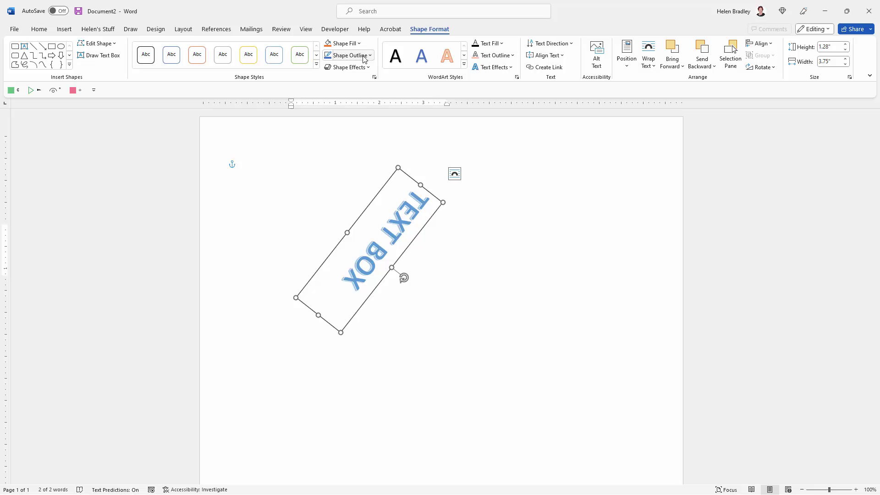
pyautogui.click(369, 55)
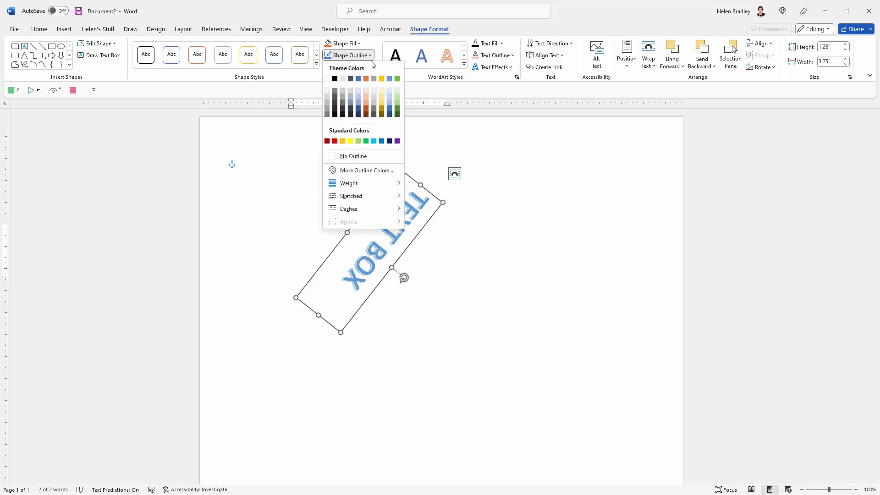
pyautogui.click(349, 156)
pyautogui.click(488, 283)
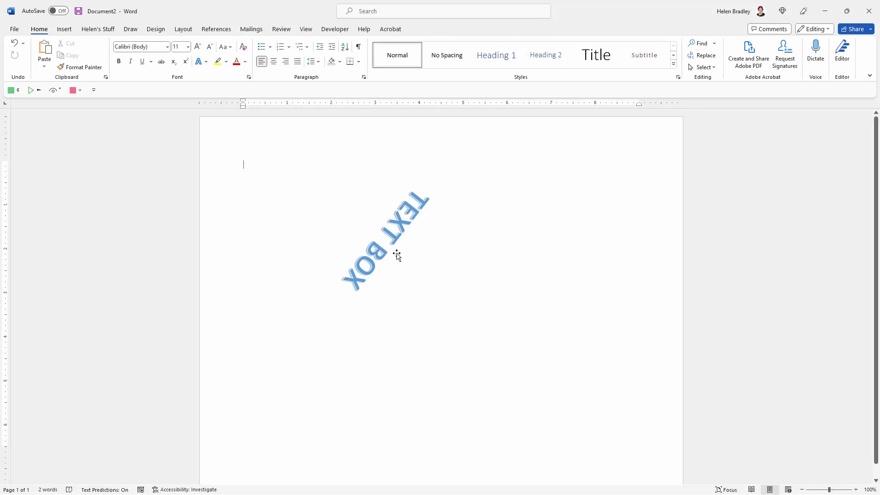
# Rotate the text box about 80° clockwise so TEXT BOX runs nearly vertically
pyautogui.click(397, 254)
pyautogui.click(407, 284)
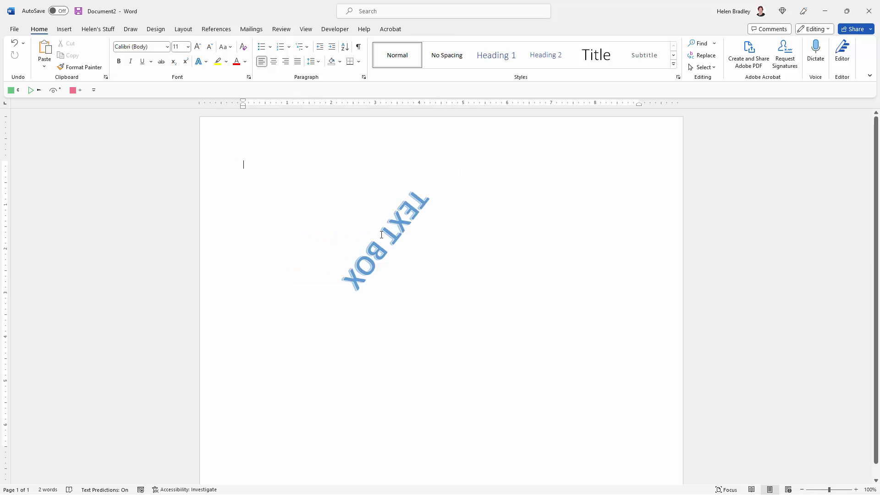
pyautogui.click(394, 234)
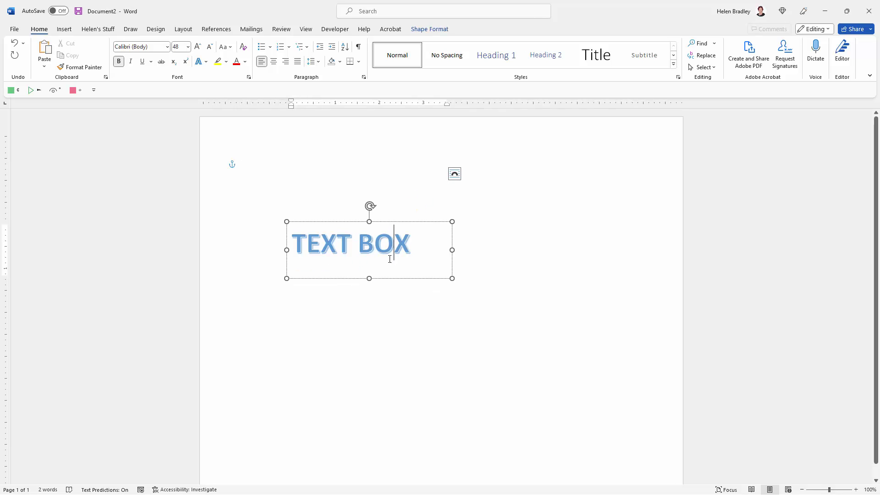
pyautogui.moveTo(369, 205); pyautogui.dragTo(413, 244)
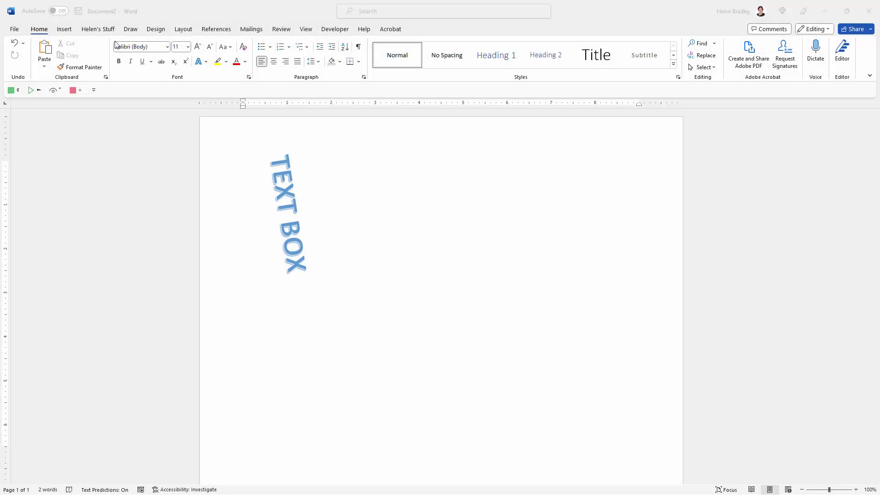
# Draw a rounded rectangle shape to the right of the text box
pyautogui.click(64, 30)
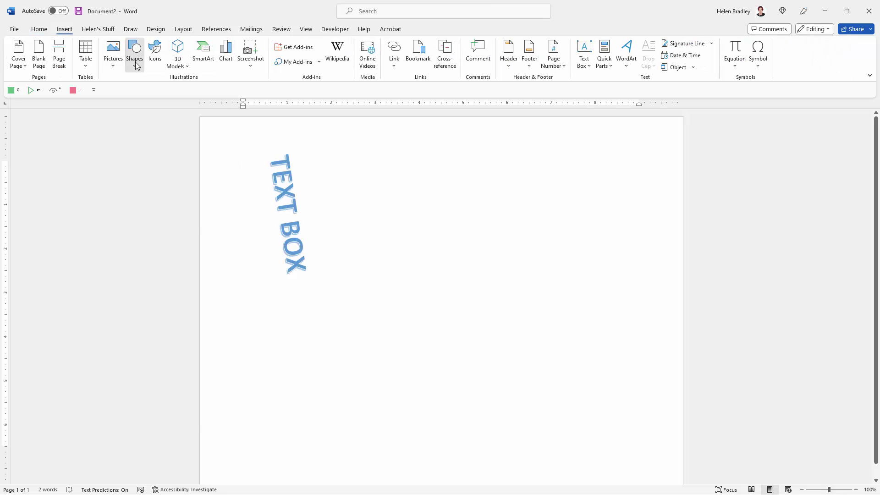
pyautogui.click(134, 54)
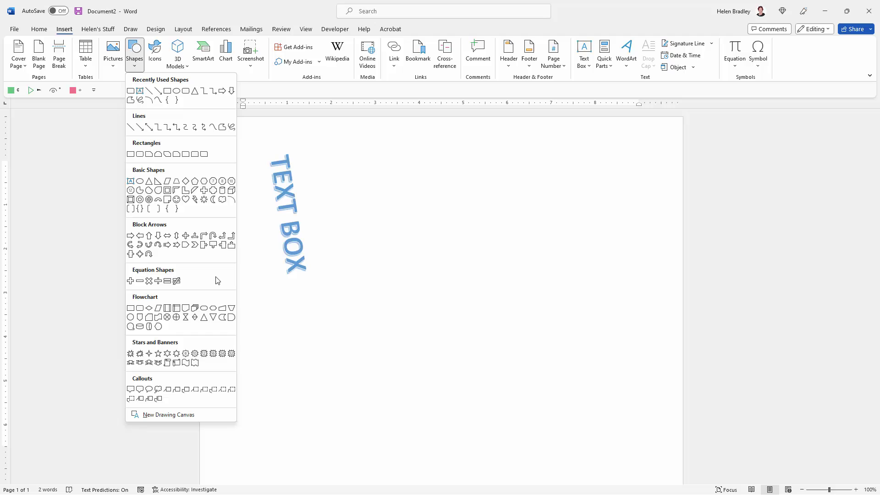
pyautogui.click(185, 91)
pyautogui.moveTo(395, 180); pyautogui.dragTo(614, 267)
# Add the text 'I AM A SHAPE' inside the rectangle and set it to 48 pt
pyautogui.rightClick(494, 204)
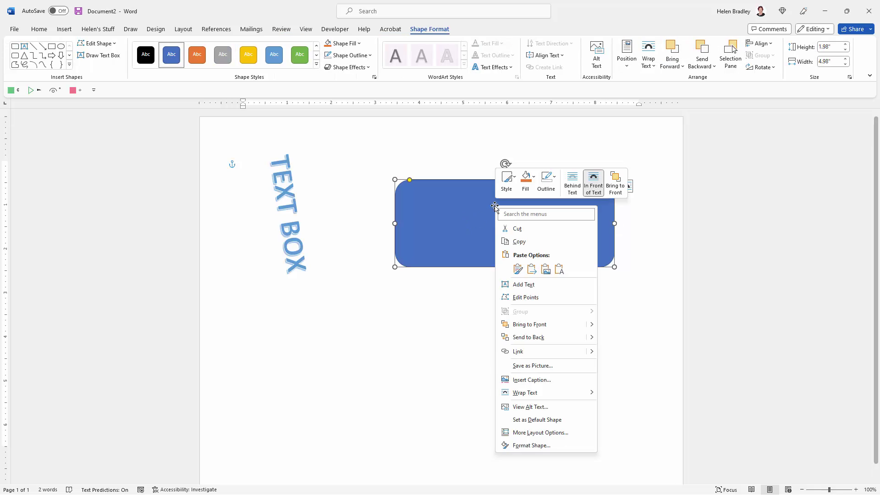
pyautogui.click(518, 284)
pyautogui.write('I AM A SHAPE')
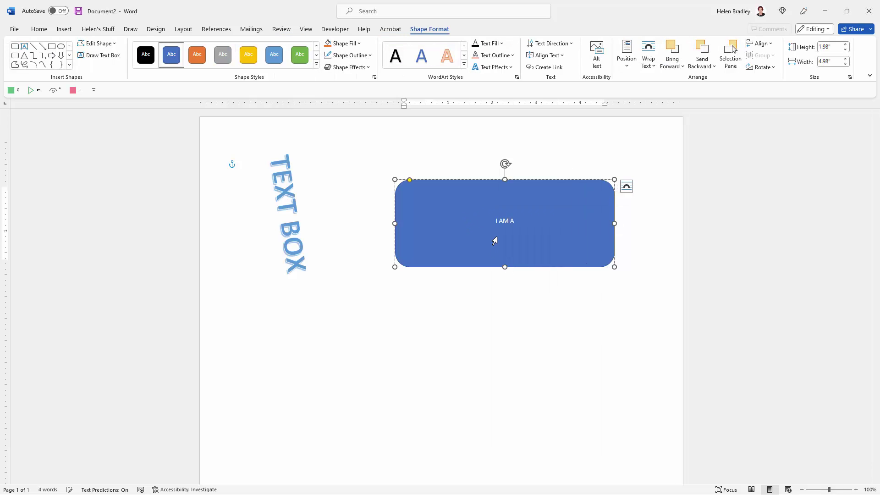
pyautogui.hotkey('ctrl', 'a')
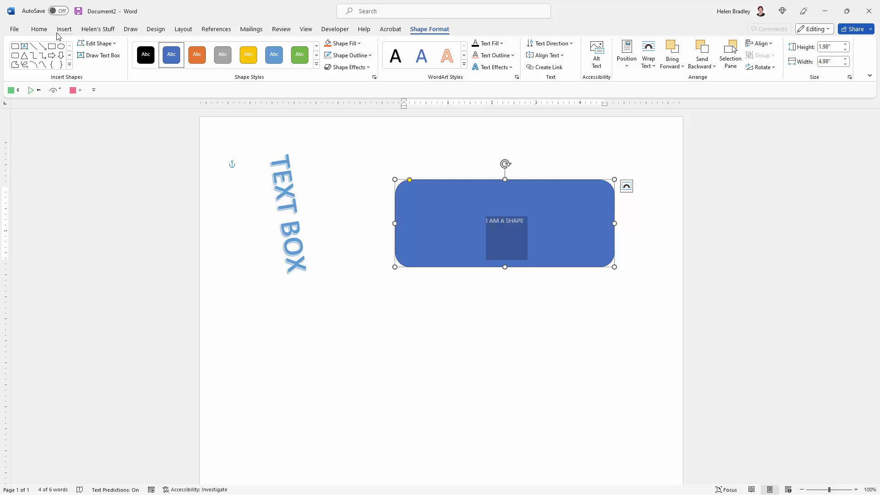
pyautogui.click(39, 29)
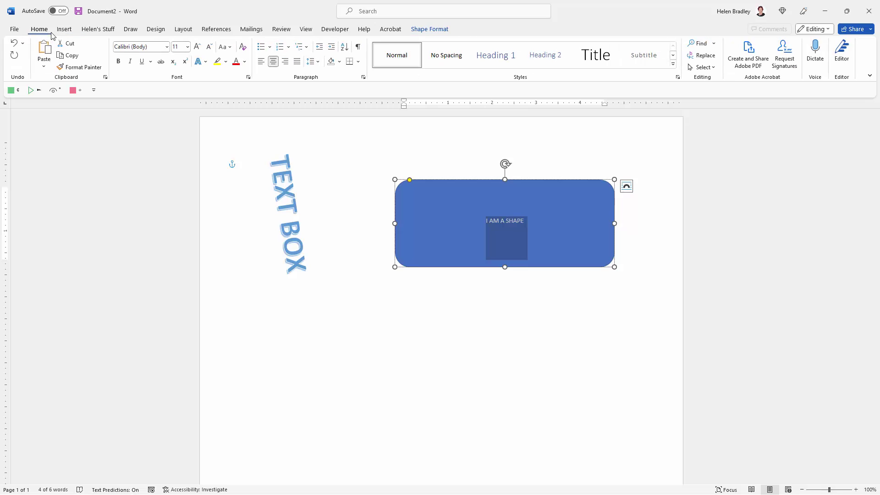
pyautogui.click(187, 48)
pyautogui.click(179, 209)
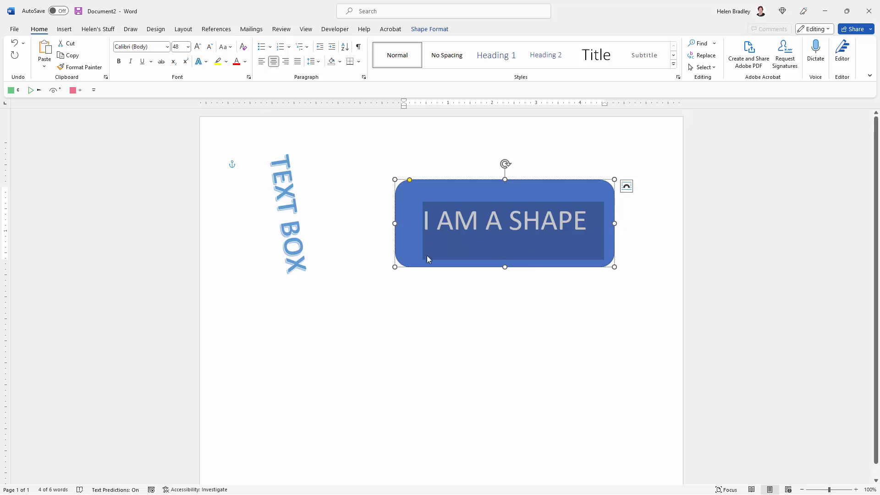
# Rotate the rounded rectangle until its text is upside down
pyautogui.click(432, 281)
pyautogui.click(455, 224)
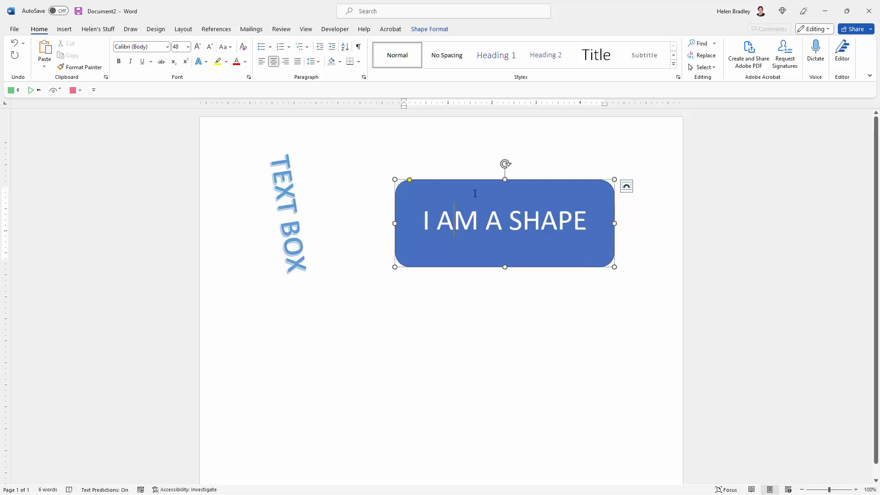
pyautogui.moveTo(505, 164); pyautogui.dragTo(466, 265)
# Re-rotate the shape to a steeper upside-down tilt, comparing angles with undo and redo
pyautogui.hotkey('ctrl', 'z')
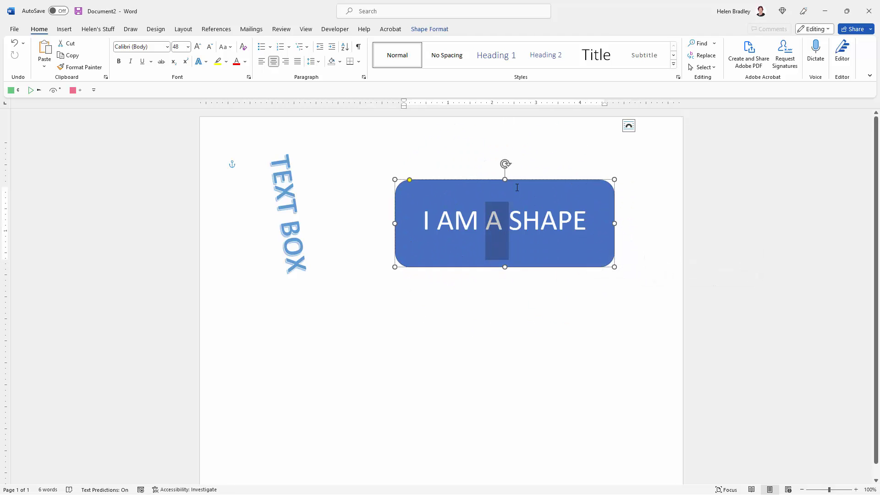
pyautogui.moveTo(505, 164); pyautogui.dragTo(444, 285)
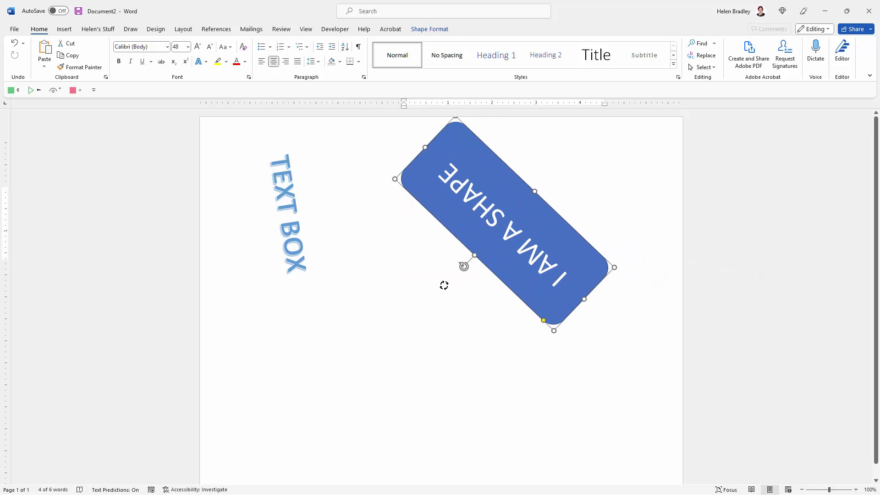
pyautogui.hotkey('ctrl', 'z')
pyautogui.hotkey('ctrl', 'y')
pyautogui.hotkey('ctrl', 'z')
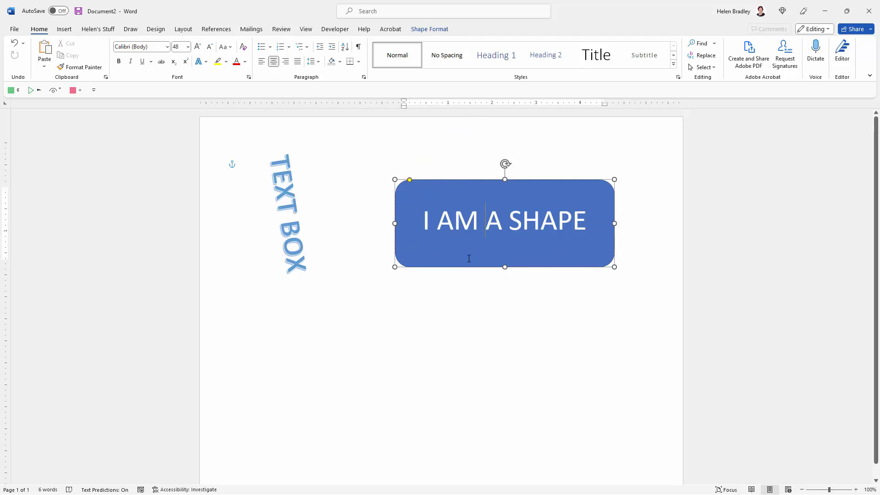
pyautogui.hotkey('ctrl', 'y')
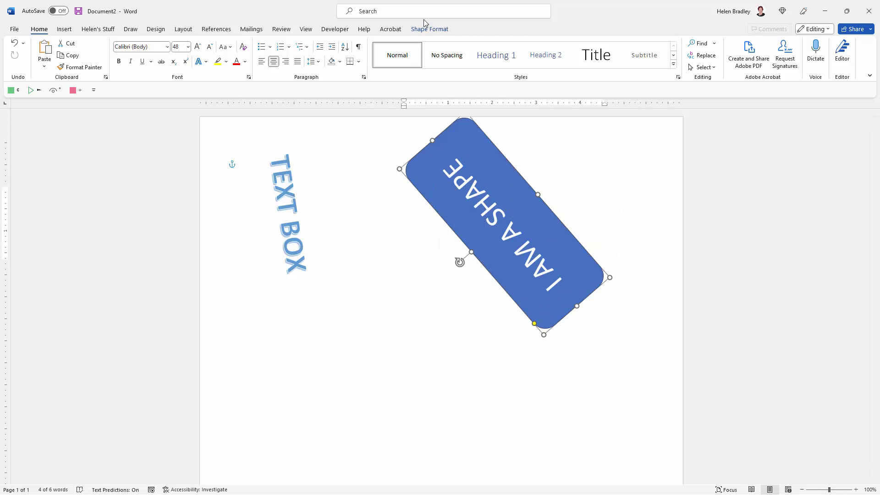
# Change the shape's style from blue to the orange fill style
pyautogui.click(411, 31)
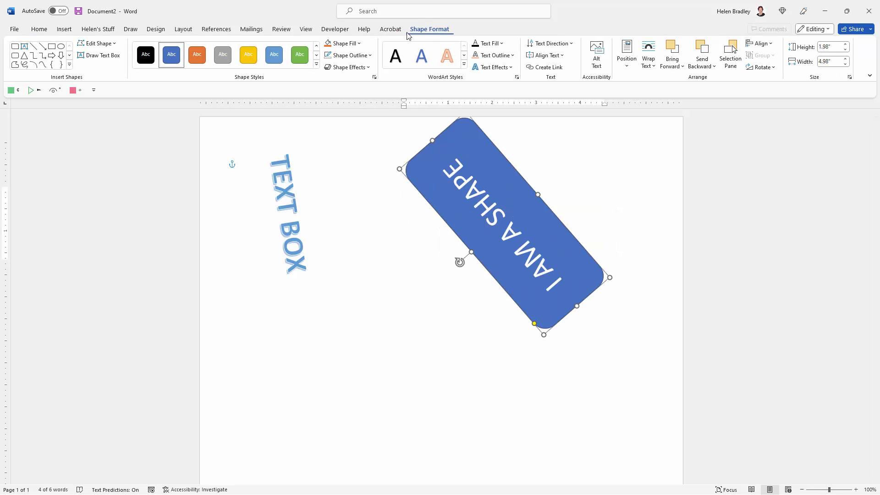
pyautogui.click(299, 54)
pyautogui.click(197, 55)
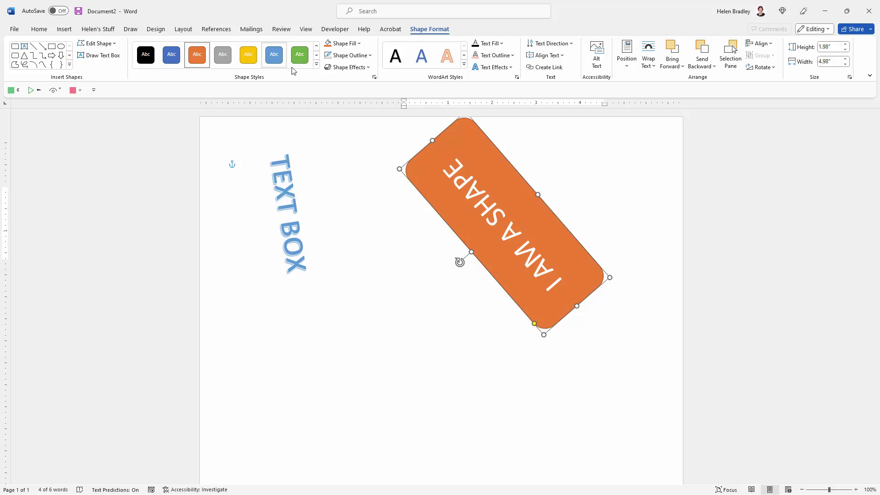
pyautogui.click(317, 65)
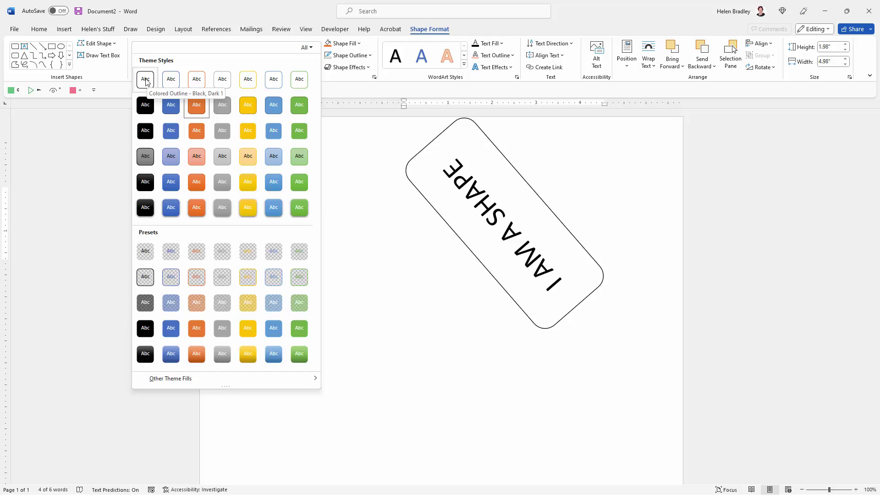
# Apply the Colored Outline - Black, Dark 1 style and set Shape Outline to No Outline
pyautogui.click(146, 81)
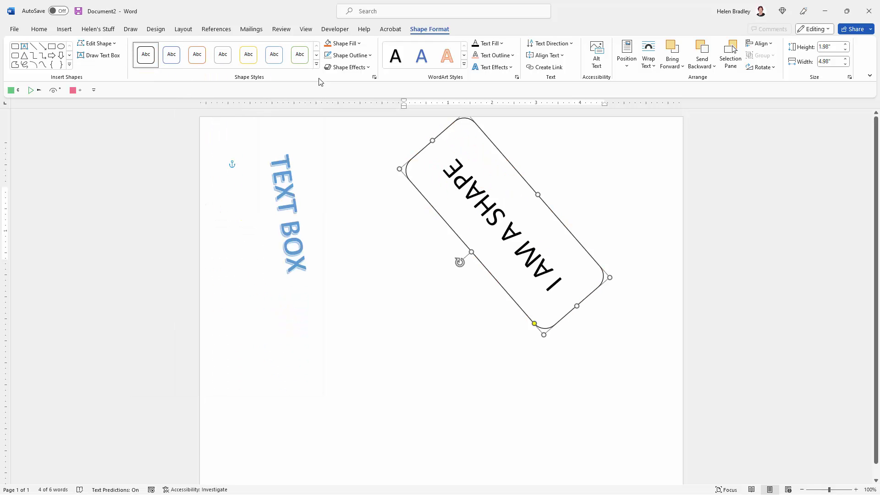
pyautogui.click(349, 55)
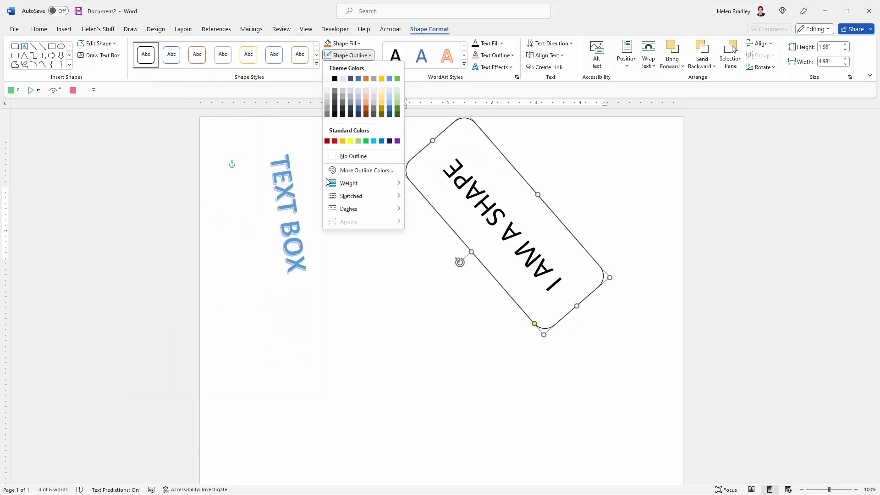
pyautogui.click(346, 156)
pyautogui.click(371, 306)
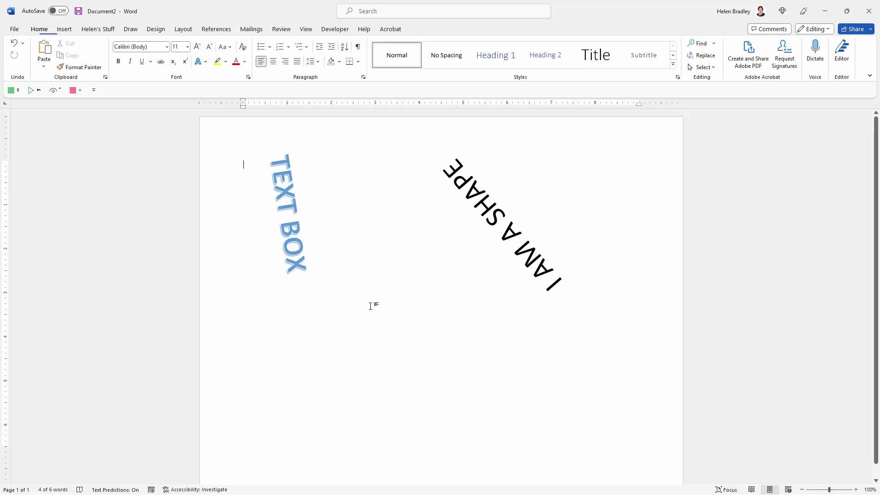
# Move the rotated I AM A SHAPE shape lower on the page
pyautogui.click(489, 211)
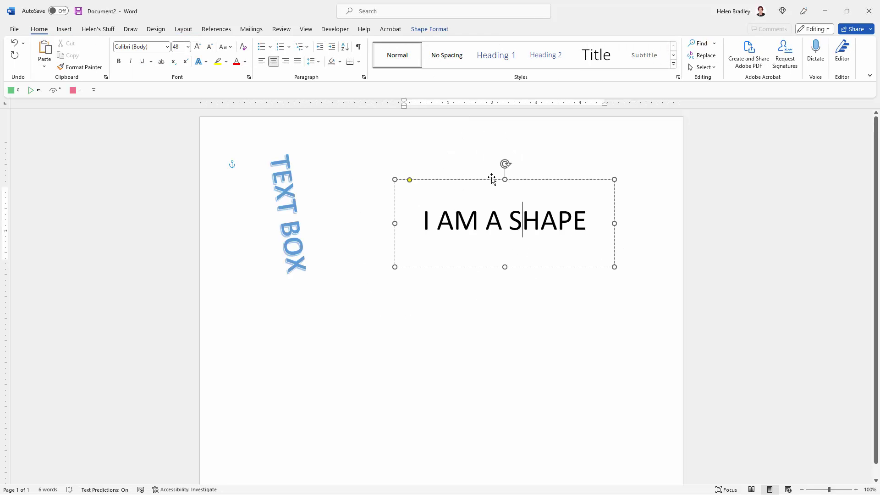
pyautogui.moveTo(505, 163); pyautogui.dragTo(485, 181)
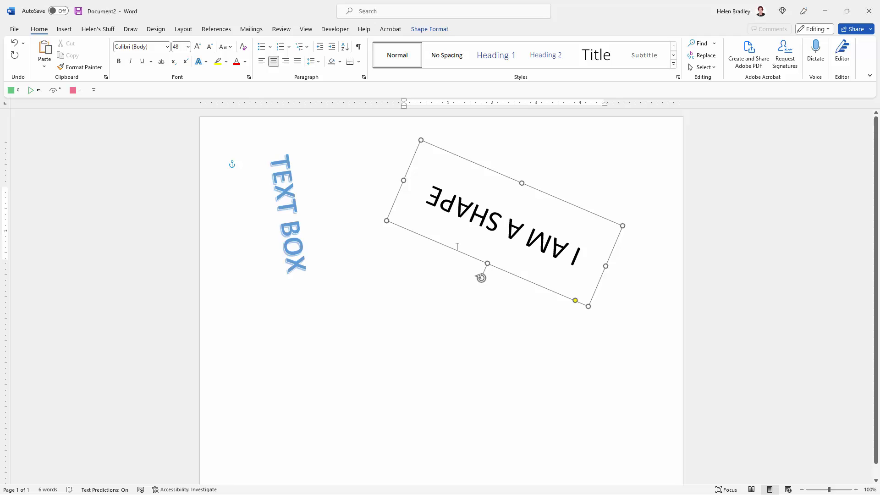
pyautogui.click(446, 330)
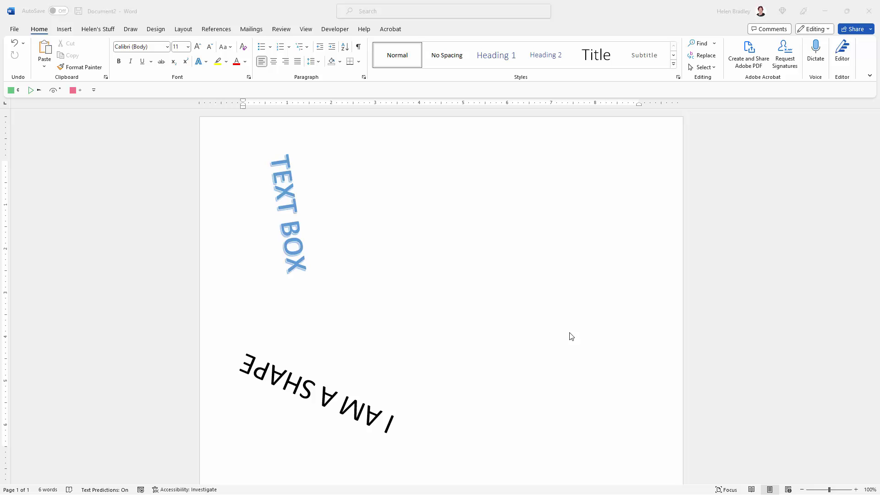
# Bring up the WordArt style gallery from the Insert tab
pyautogui.click(64, 29)
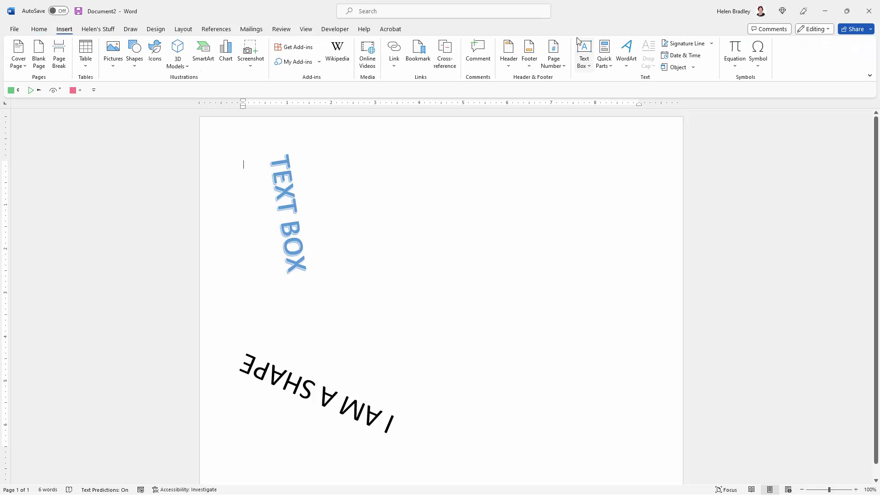
pyautogui.click(626, 57)
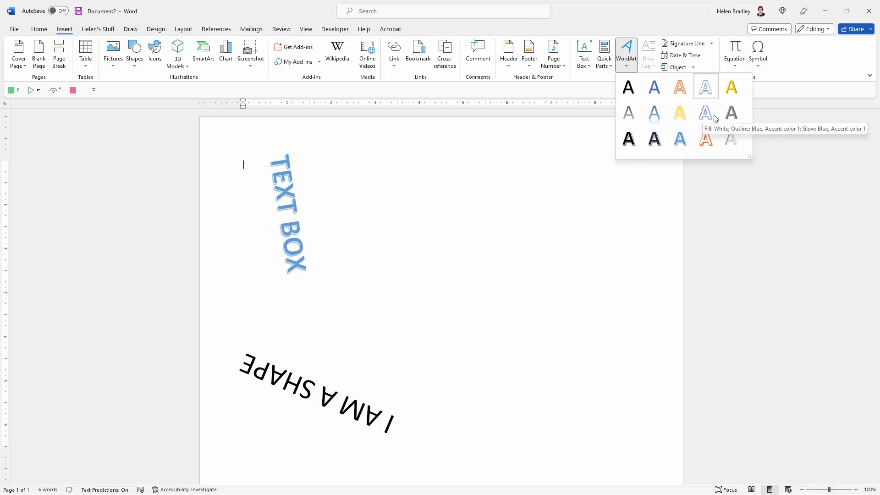
# Insert WordArt in the bottom-right grey style, move it right, and retype it as 'I AM WORDART'
pyautogui.click(732, 140)
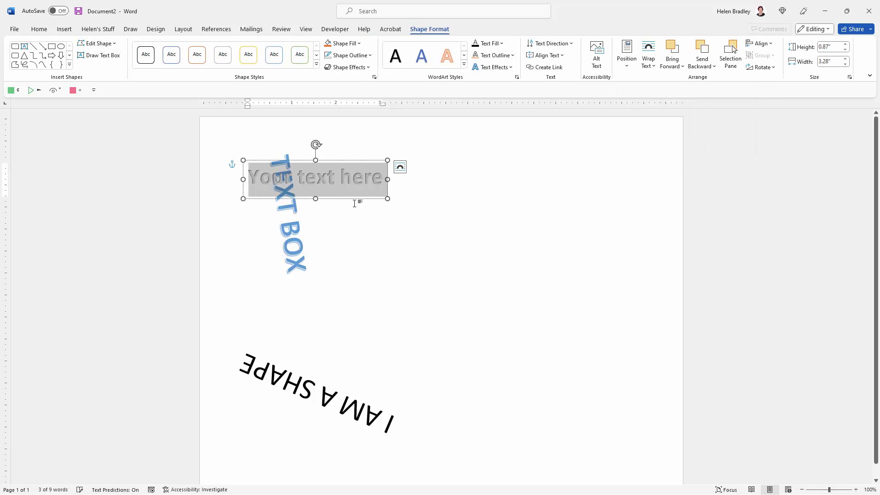
pyautogui.moveTo(325, 158); pyautogui.dragTo(481, 201)
pyautogui.moveTo(409, 222); pyautogui.dragTo(527, 233)
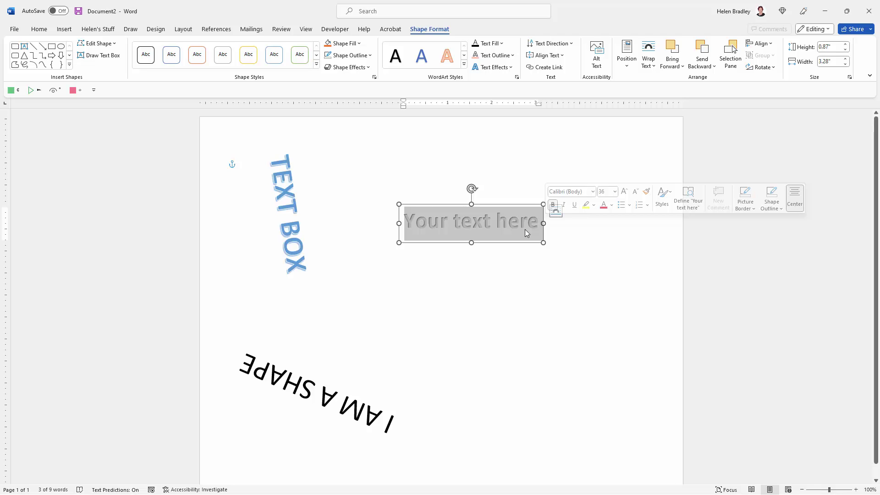
pyautogui.write('I AM WORDA')
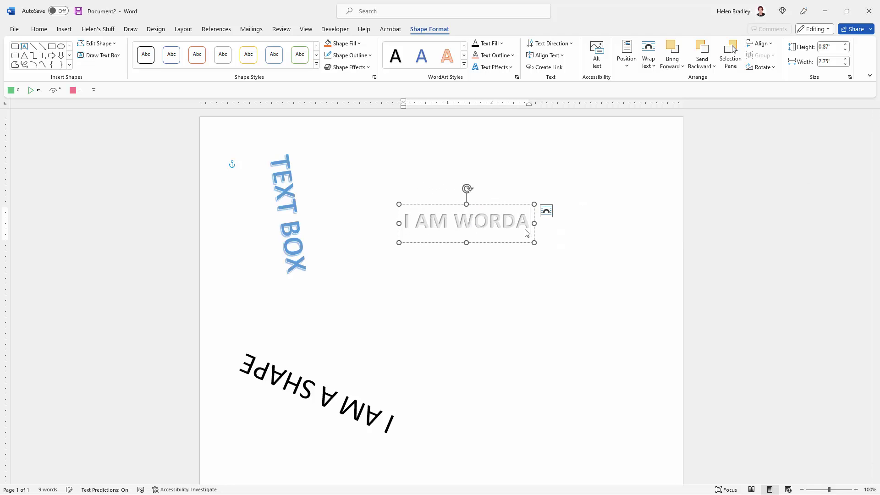
pyautogui.write('RT')
# Reselect the I AM WORDART box as a whole object
pyautogui.click(526, 277)
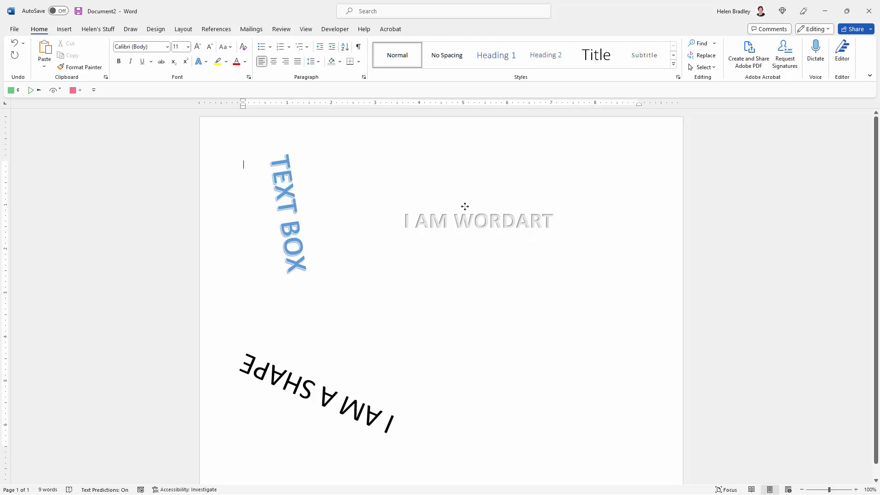
pyautogui.click(465, 206)
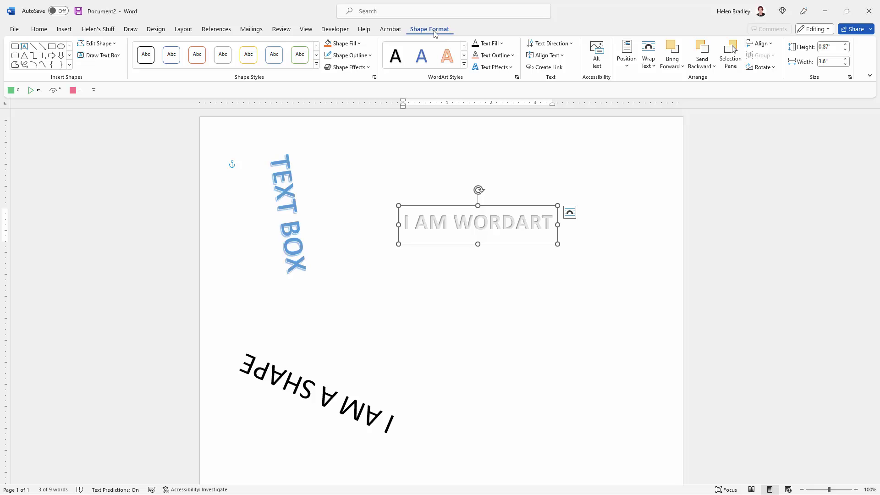
pyautogui.click(447, 298)
pyautogui.click(502, 229)
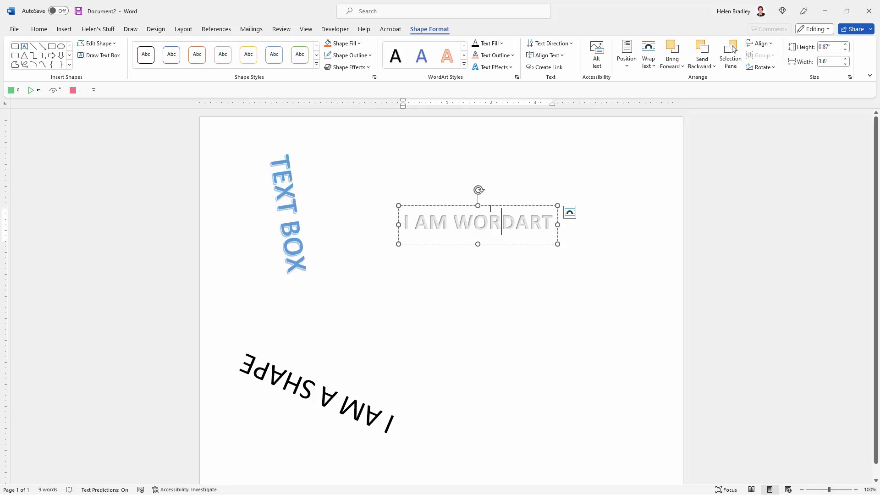
pyautogui.click(489, 207)
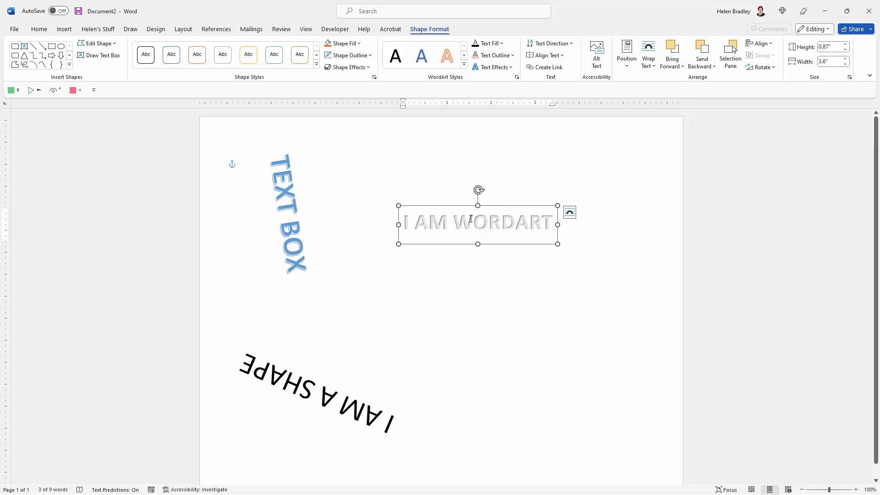
# Rotate the I AM WORDART text to a steep tilt along the right side, comparing angles with undo/redo
pyautogui.click(316, 65)
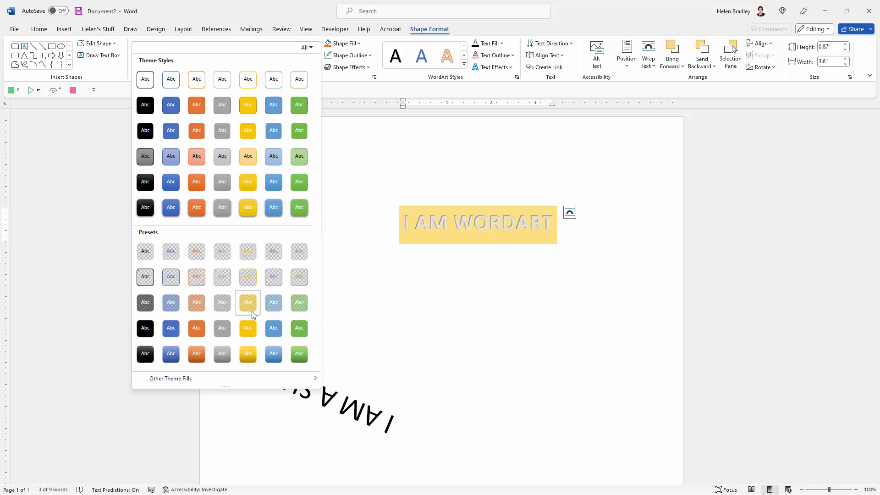
pyautogui.click(471, 280)
pyautogui.moveTo(478, 189); pyautogui.dragTo(489, 249)
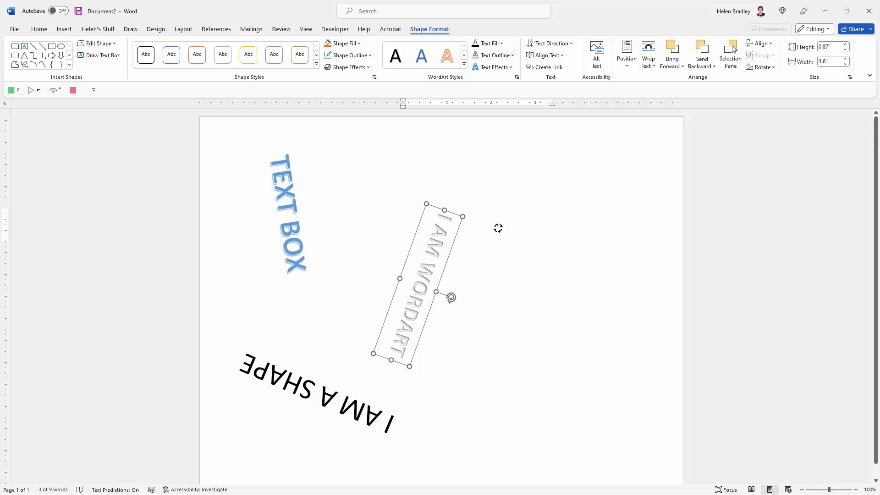
pyautogui.moveTo(451, 298); pyautogui.dragTo(487, 210)
pyautogui.hotkey('ctrl', 'z')
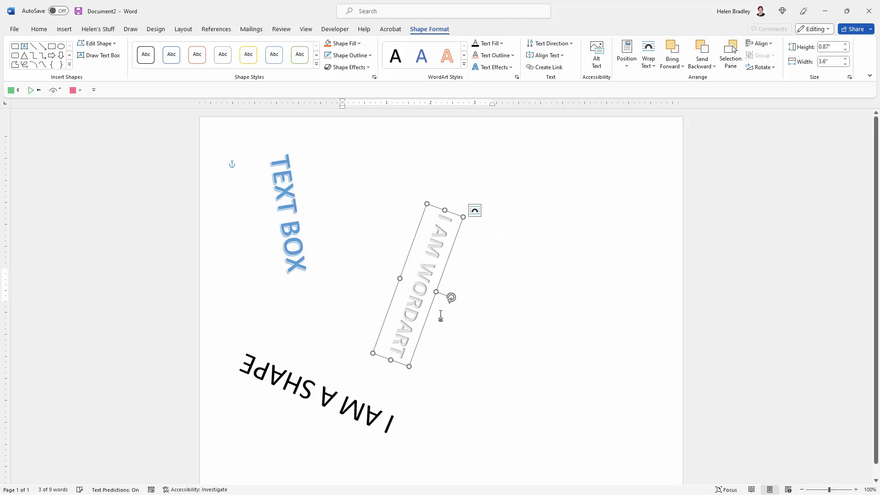
pyautogui.click(450, 330)
pyautogui.hotkey('ctrl', 'z')
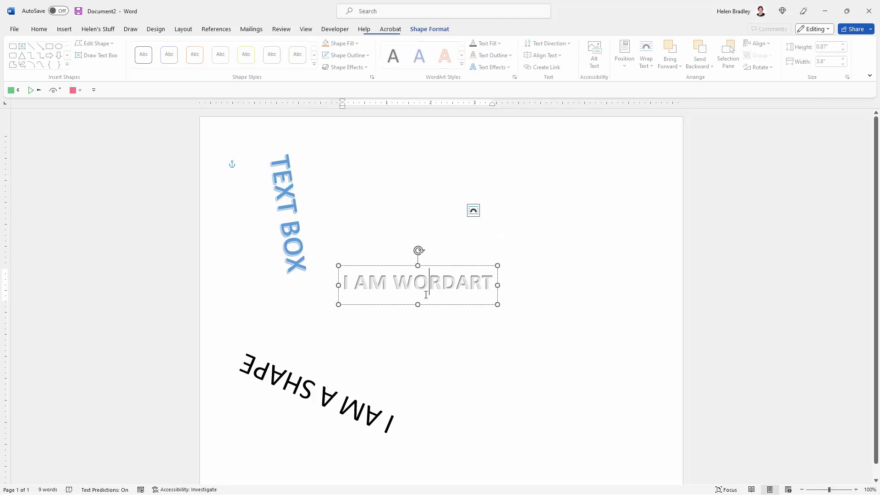
pyautogui.hotkey('ctrl', 'y')
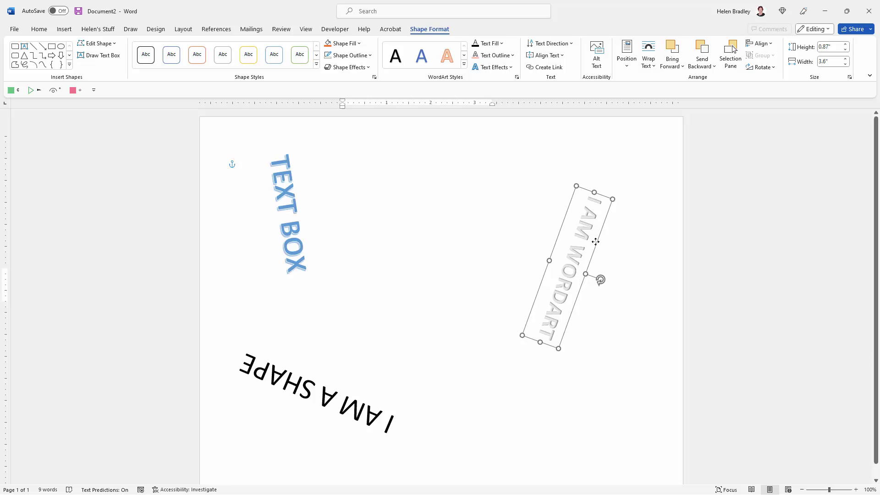
pyautogui.click(566, 403)
pyautogui.hotkey('ctrl', 'z')
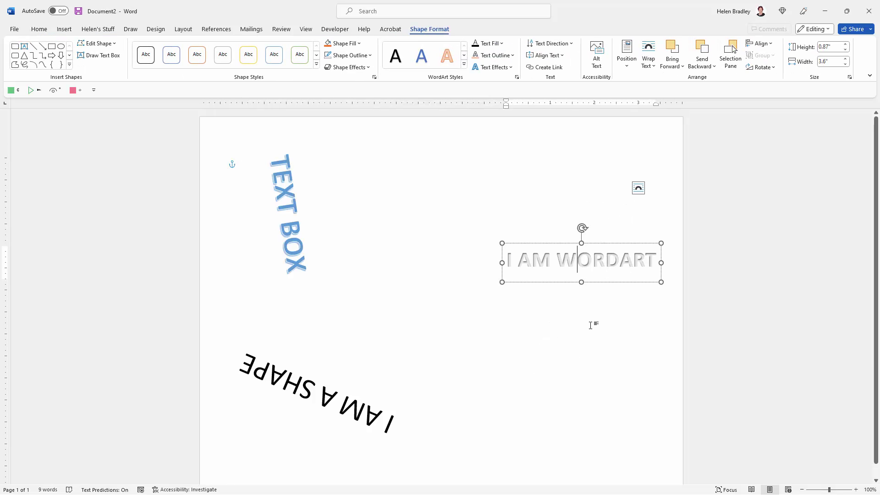
# Move the TEXT BOX text box to the upper right of the page
pyautogui.hotkey('ctrl', 'y')
pyautogui.click(552, 337)
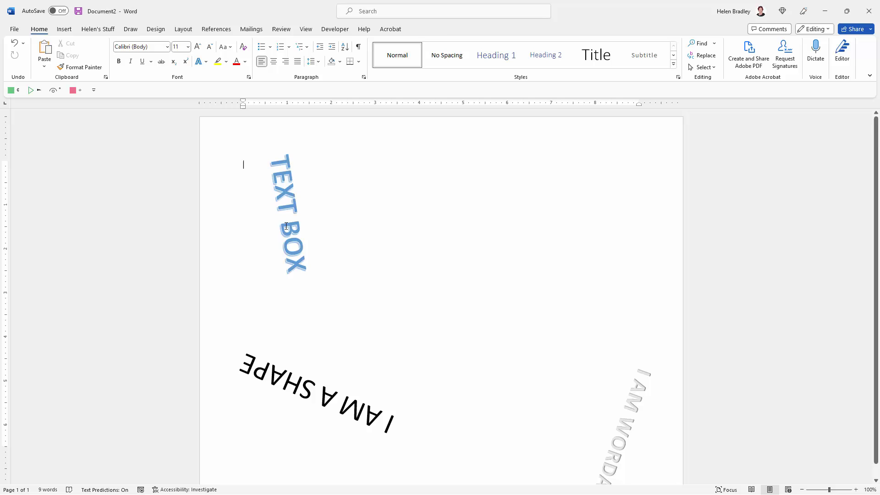
pyautogui.click(286, 225)
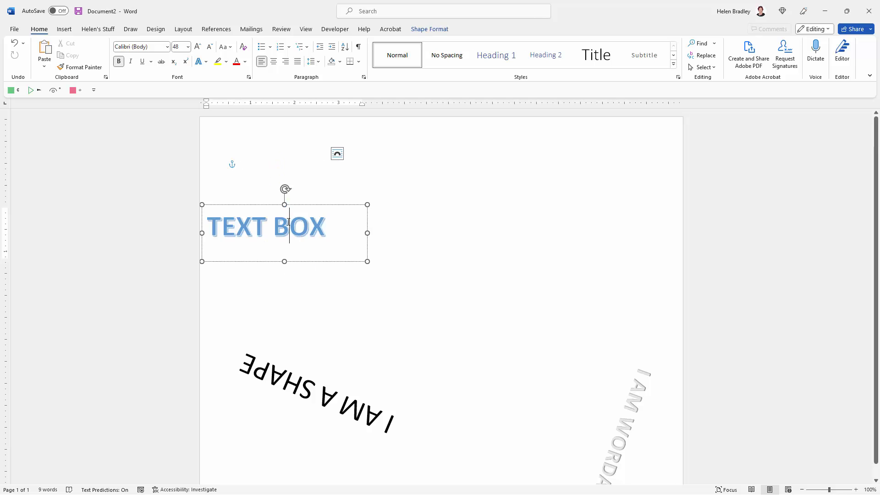
pyautogui.moveTo(271, 204); pyautogui.dragTo(622, 187)
# Type 'I AM A PICTURE' at the page top, make it 48 pt orange outlined, and copy it
pyautogui.click(377, 187)
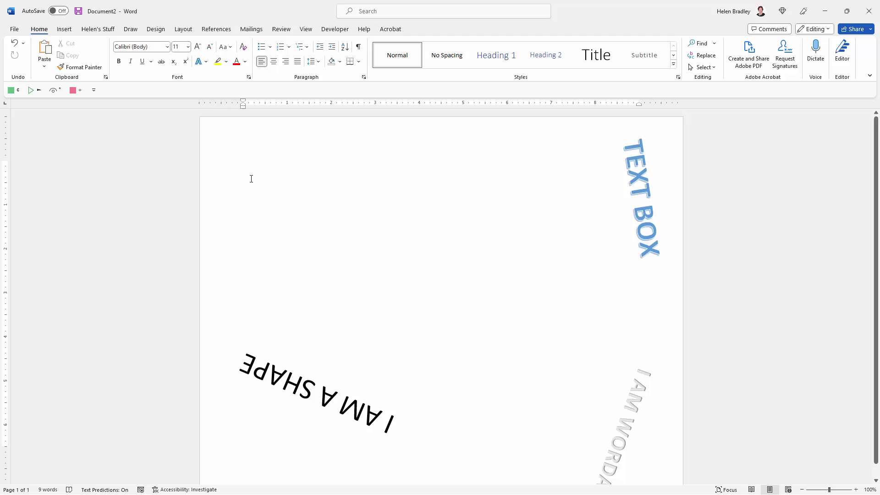
pyautogui.write('I AM A P')
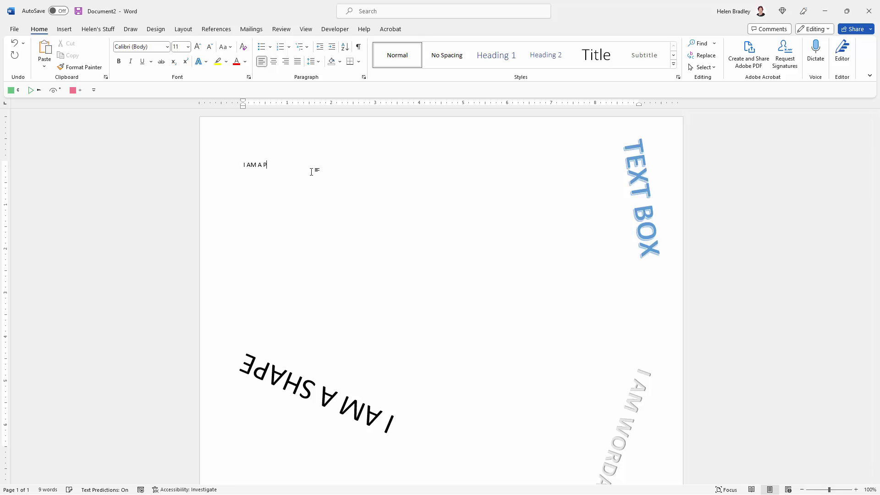
pyautogui.write('ICTURE')
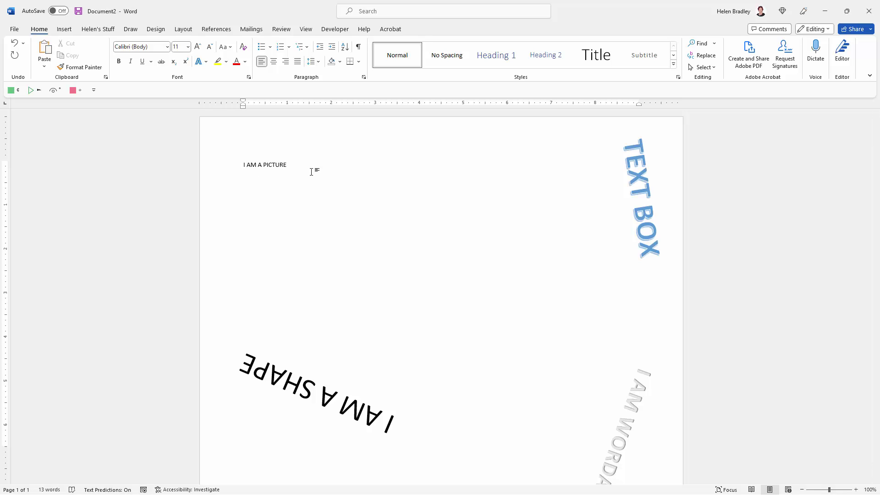
pyautogui.hotkey('ctrl', 'a')
pyautogui.click(202, 62)
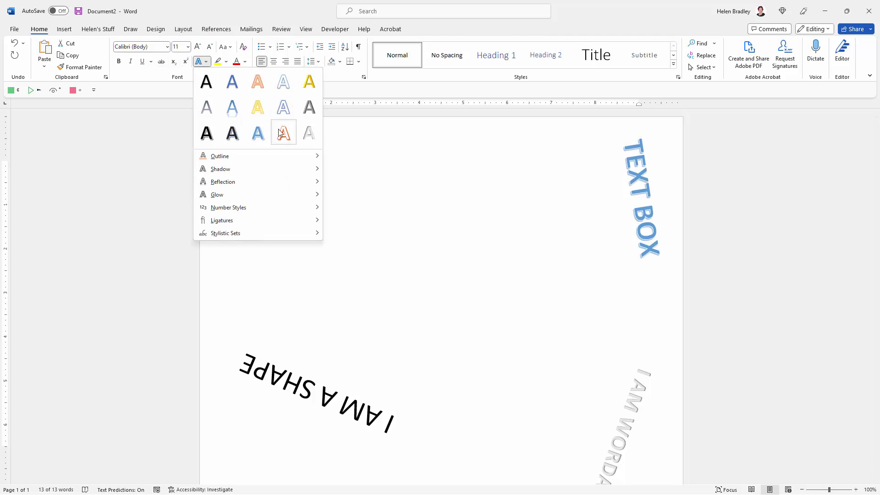
pyautogui.click(281, 133)
pyautogui.click(188, 47)
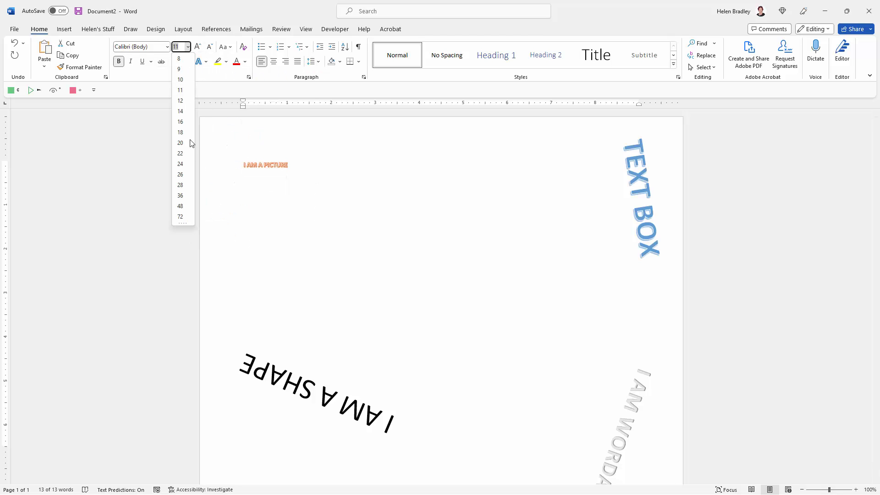
pyautogui.click(182, 207)
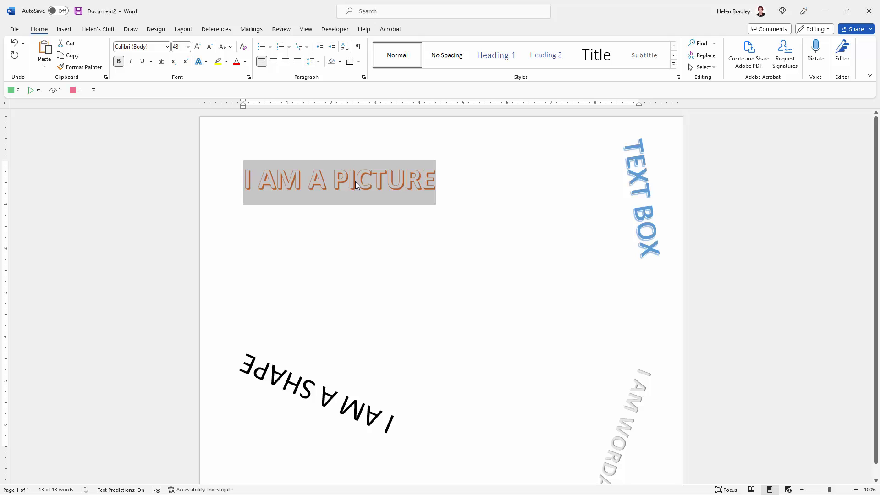
pyautogui.click(71, 56)
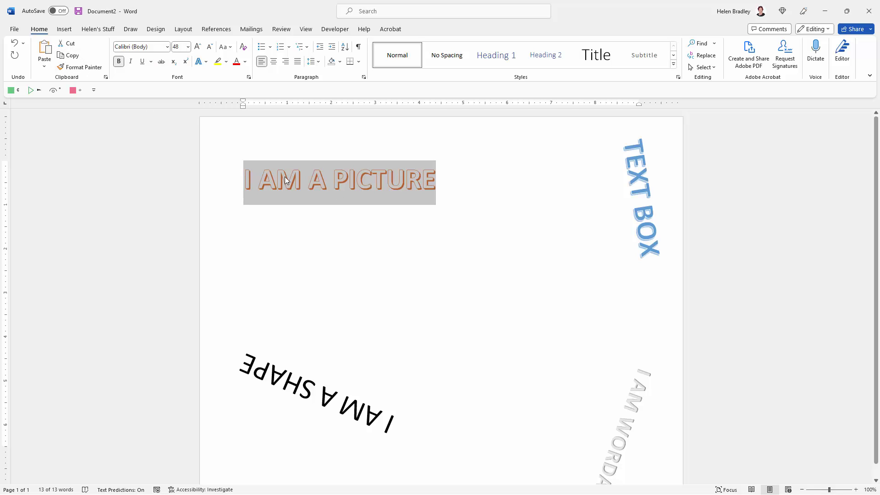
# Paste Special the copied text as a Picture (Enhanced Metafile) and select the pasted picture
pyautogui.click(45, 68)
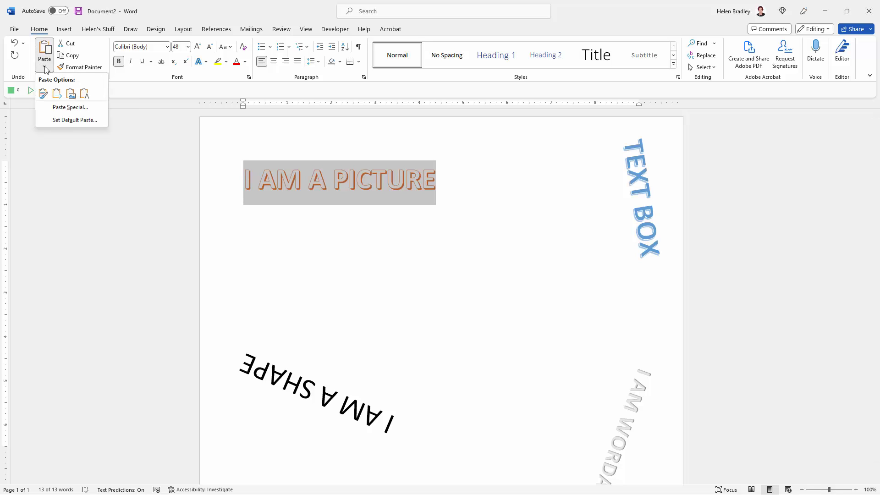
pyautogui.click(71, 108)
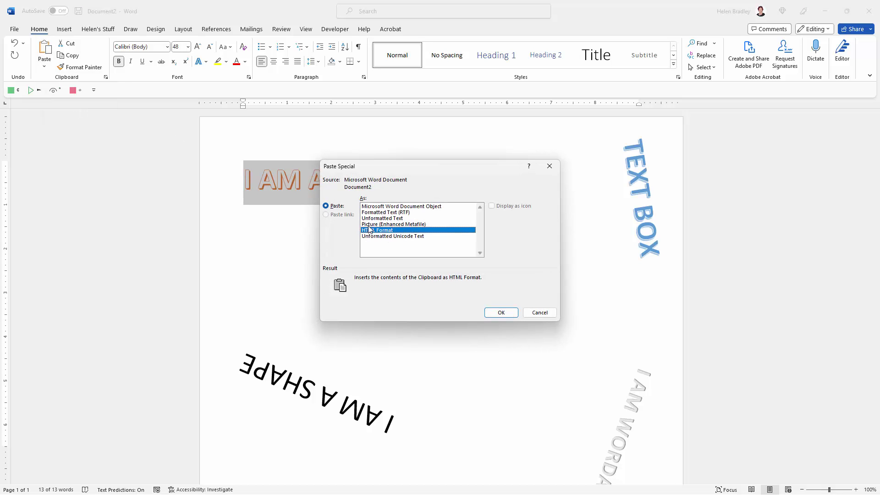
pyautogui.click(369, 224)
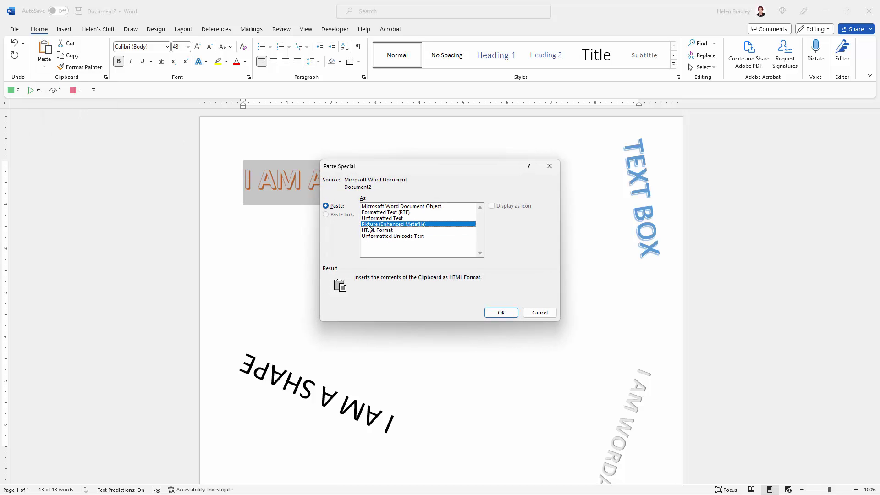
pyautogui.click(499, 313)
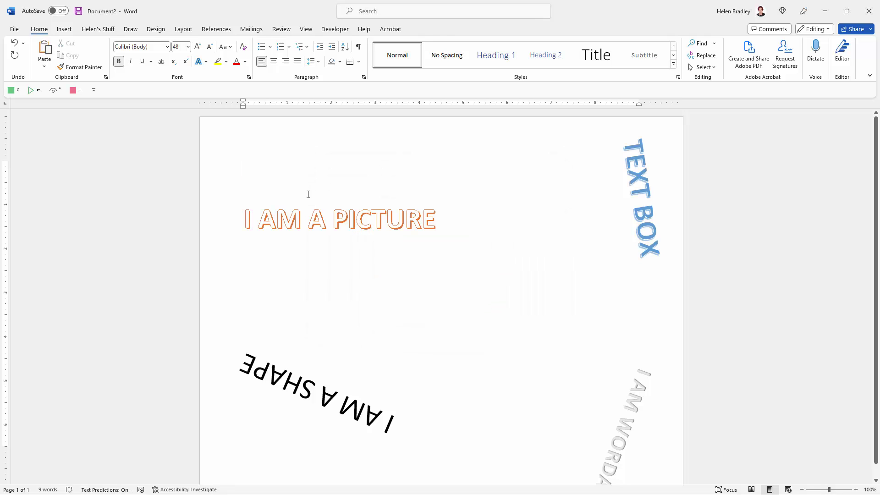
pyautogui.click(316, 216)
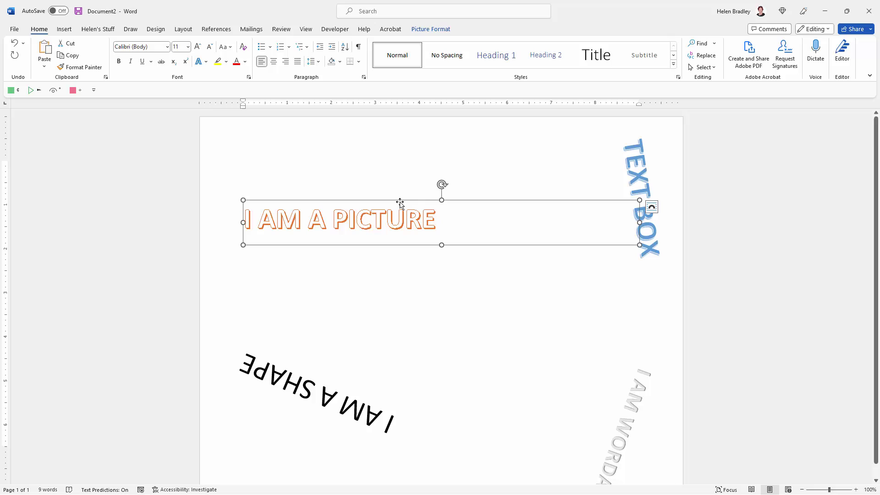
# Crop the picture's right and top edges tight around the words, to 0.62" by 4.4"
pyautogui.click(431, 29)
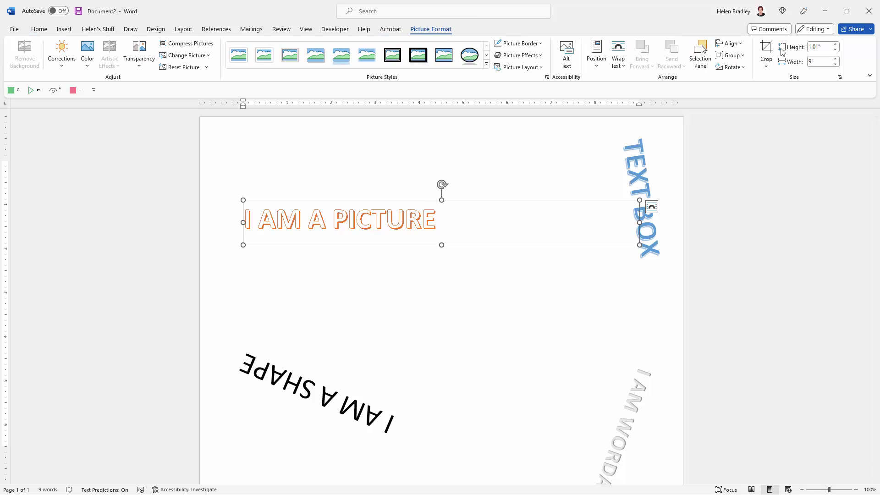
pyautogui.click(766, 67)
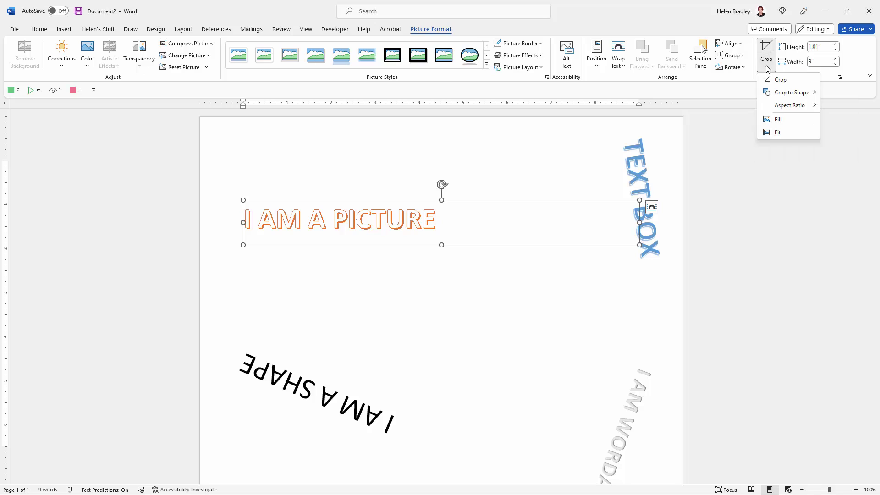
pyautogui.click(782, 80)
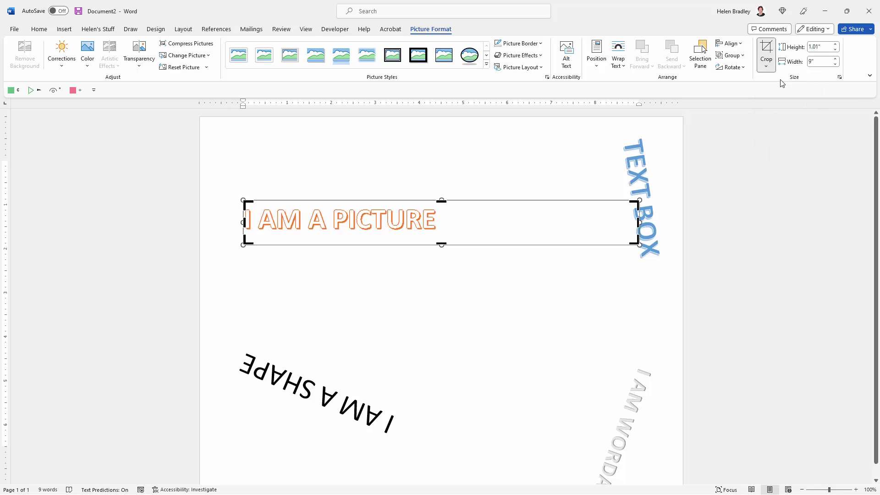
pyautogui.moveTo(638, 222); pyautogui.dragTo(480, 220)
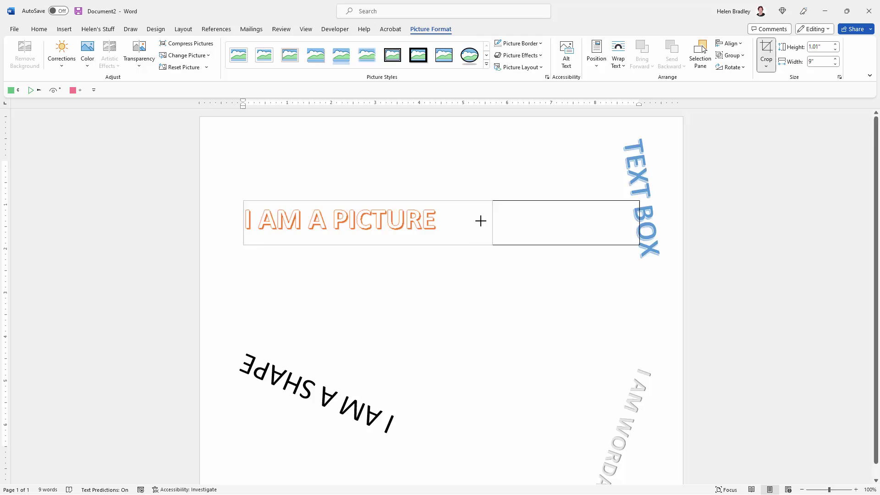
pyautogui.moveTo(488, 183); pyautogui.dragTo(448, 186)
pyautogui.moveTo(349, 159); pyautogui.dragTo(360, 186)
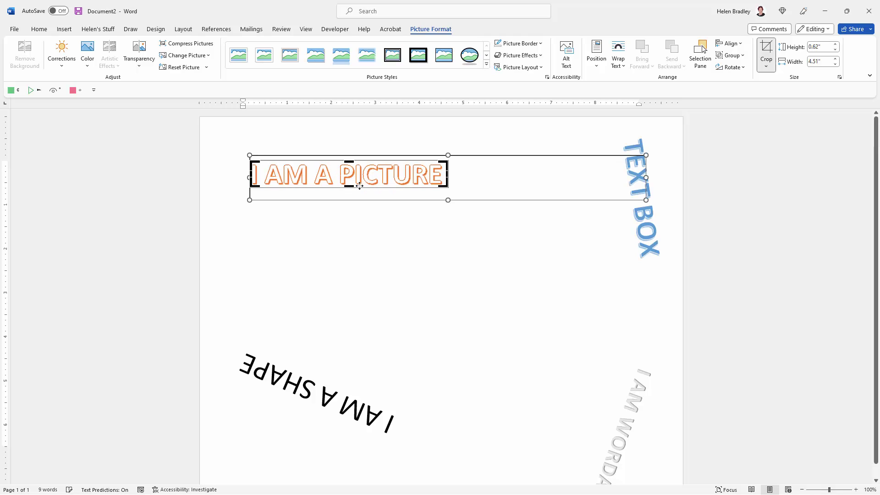
pyautogui.moveTo(447, 175); pyautogui.dragTo(444, 174)
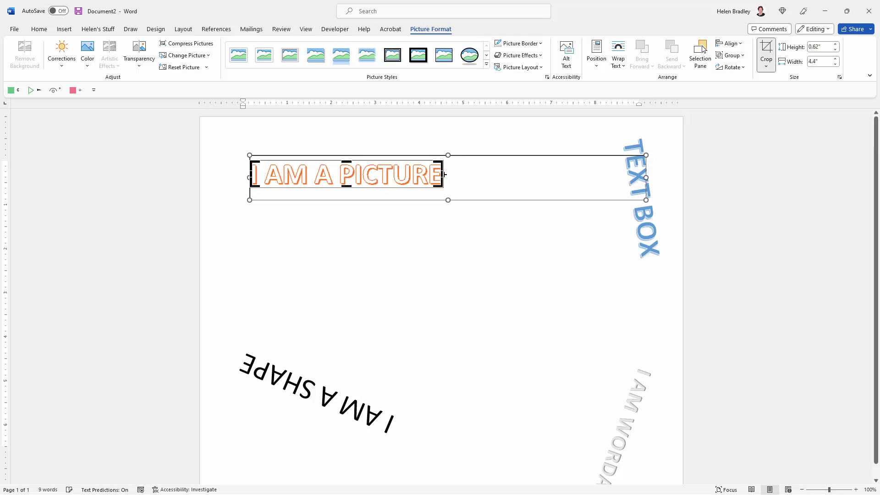
pyautogui.click(767, 47)
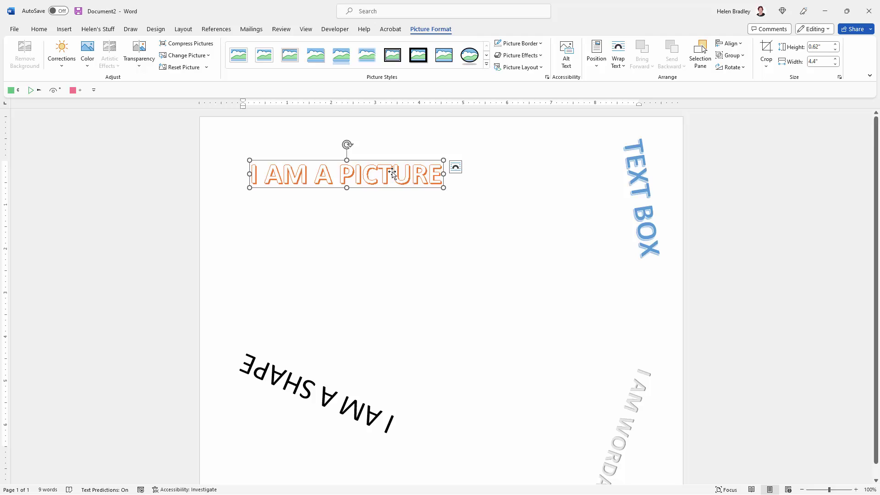
# Compress the picture with 'Delete cropped areas of pictures' enabled
pyautogui.click(197, 44)
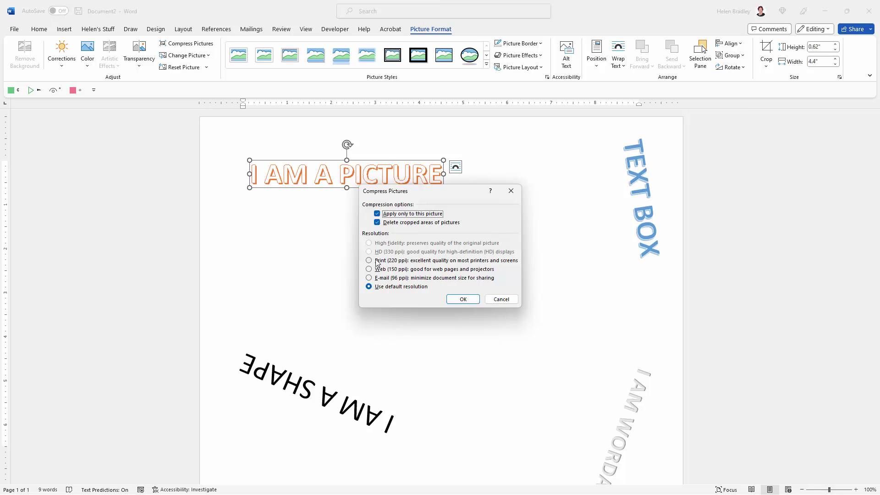
pyautogui.click(469, 300)
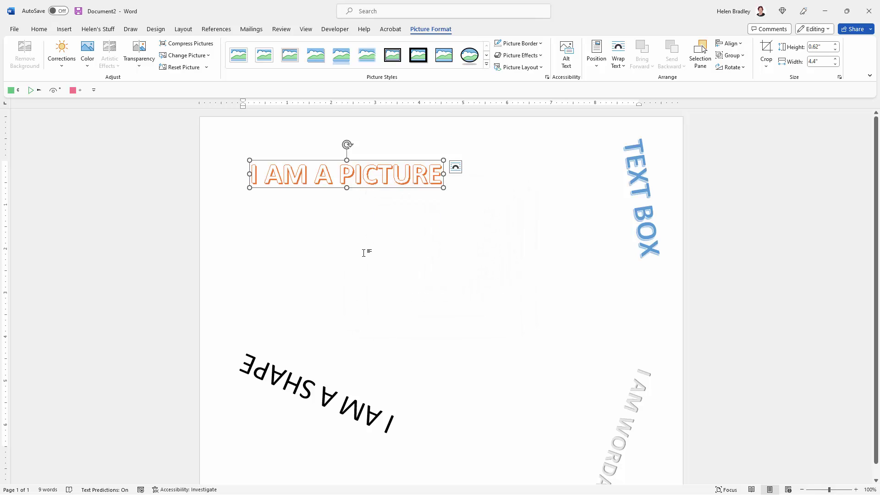
pyautogui.moveTo(323, 177)
pyautogui.mouseDown()
pyautogui.moveTo(324, 195)
pyautogui.moveTo(326, 181)
pyautogui.mouseUp()
pyautogui.click(328, 174)
# Give the picture Square text wrapping, then move it mid-page with a slight counter-clockwise tilt
pyautogui.click(456, 169)
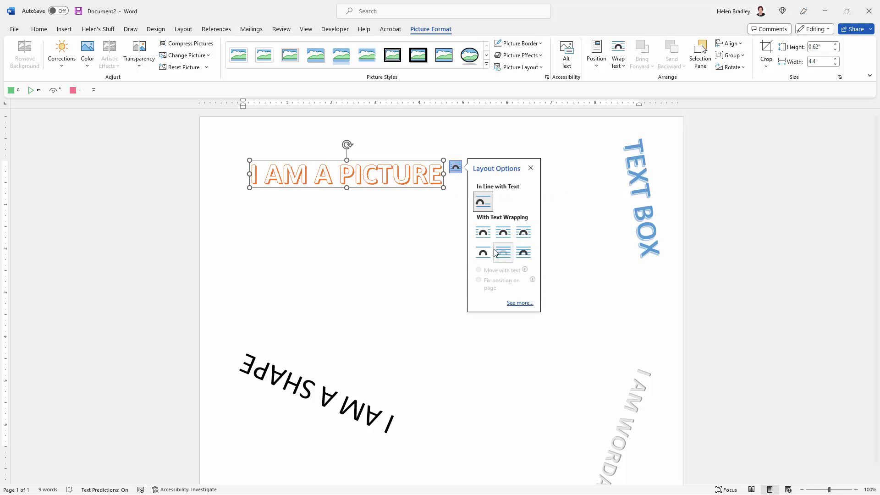
pyautogui.click(484, 232)
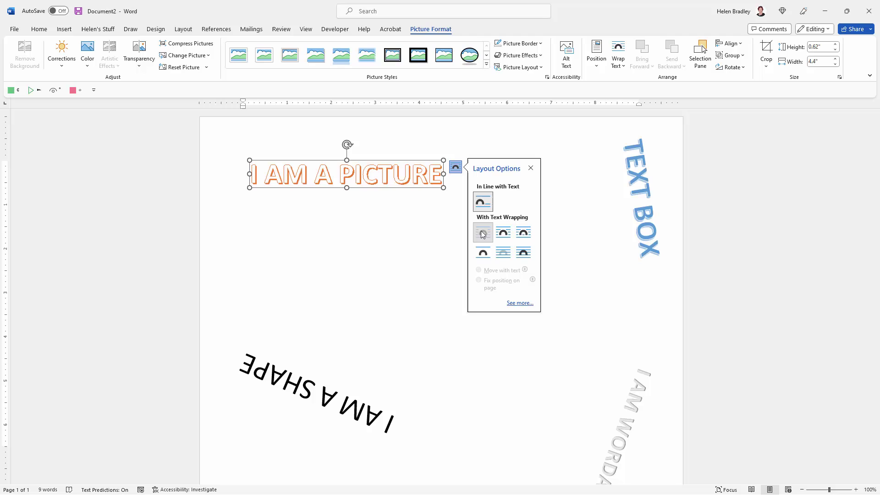
pyautogui.click(419, 241)
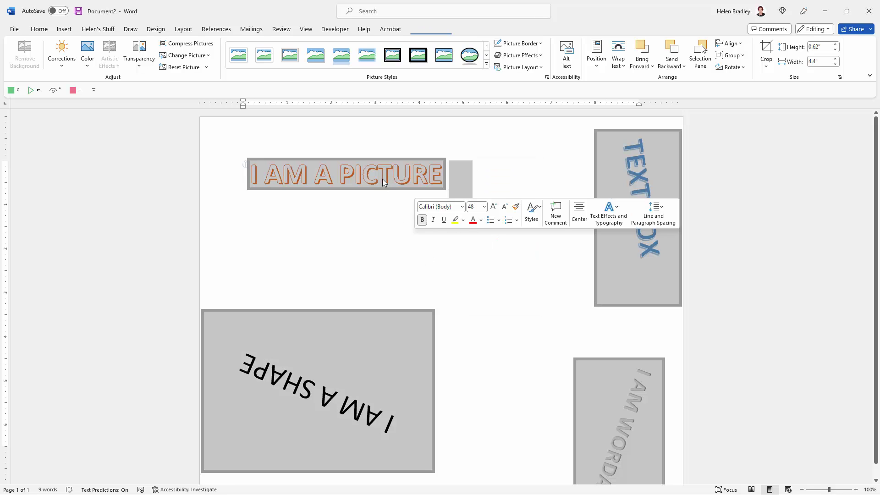
pyautogui.click(345, 165)
pyautogui.moveTo(330, 161); pyautogui.dragTo(410, 225)
pyautogui.click(467, 338)
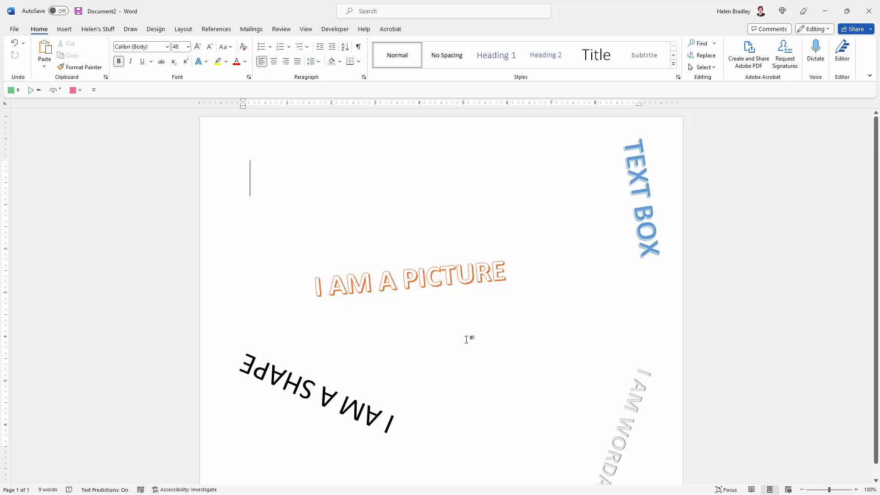